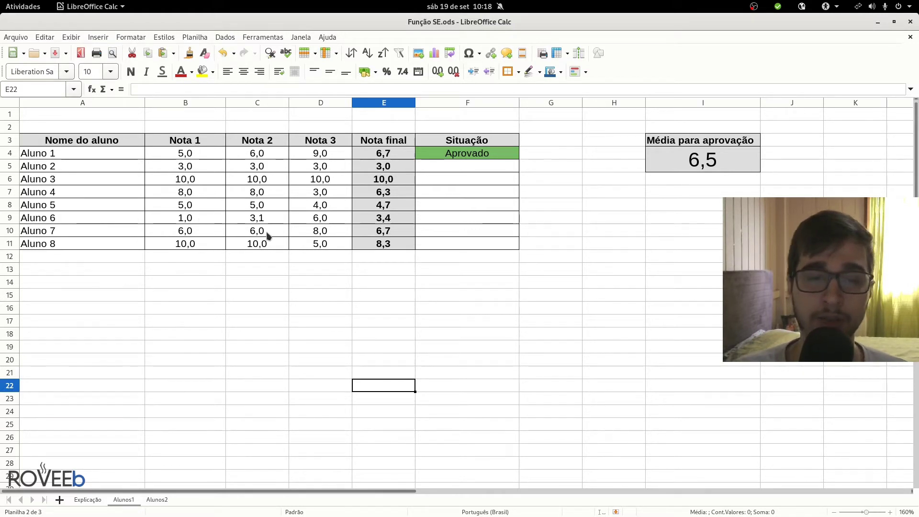
Examine the students' grades and the formula behind Aluno 1's final grade in E4
{"action": "left_click", "coordinate": [257, 193]}
{"action": "left_click", "coordinate": [253, 181]}
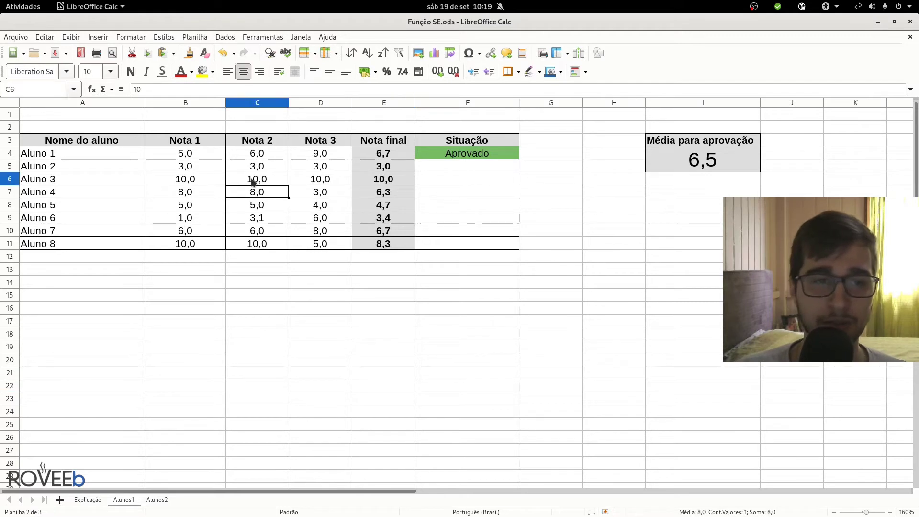
{"action": "left_click", "coordinate": [297, 183]}
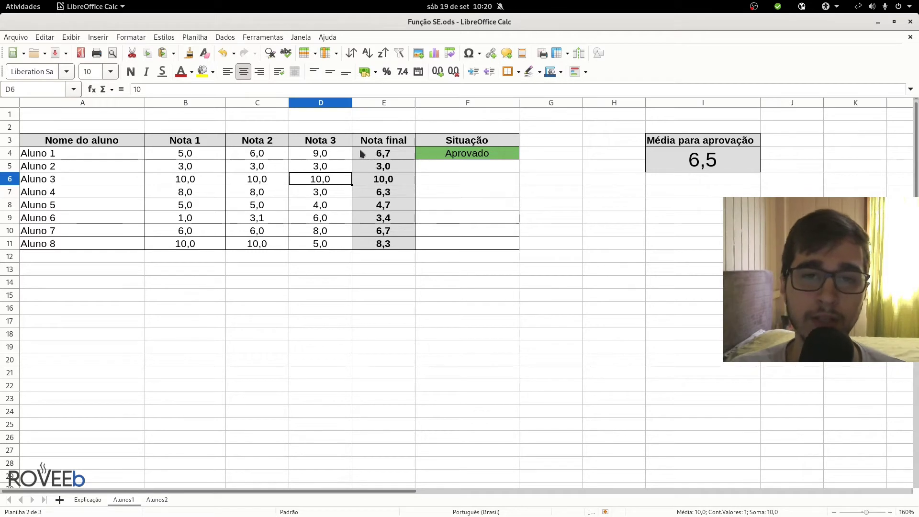
{"action": "left_click", "coordinate": [385, 157]}
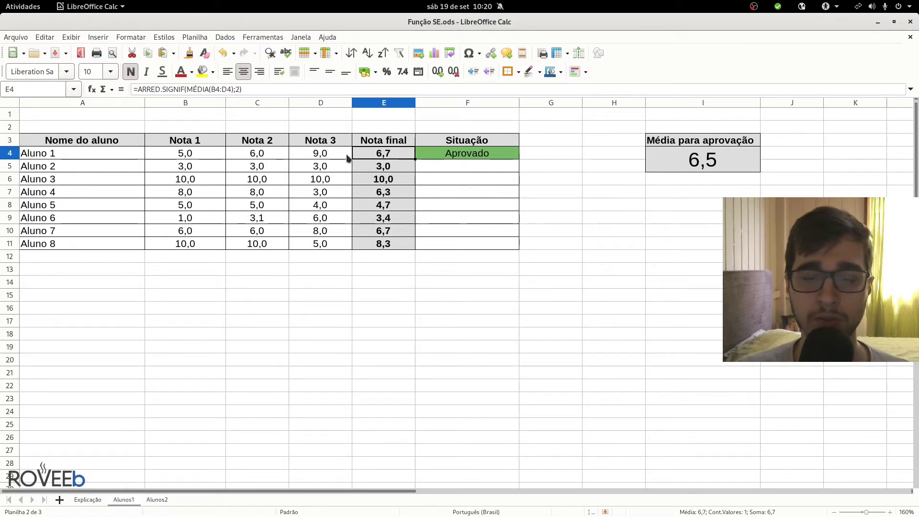
Enter the formula =(B4+C4+D4)/3 in D13 to calculate Aluno 1's plain average
{"action": "left_click", "coordinate": [334, 269]}
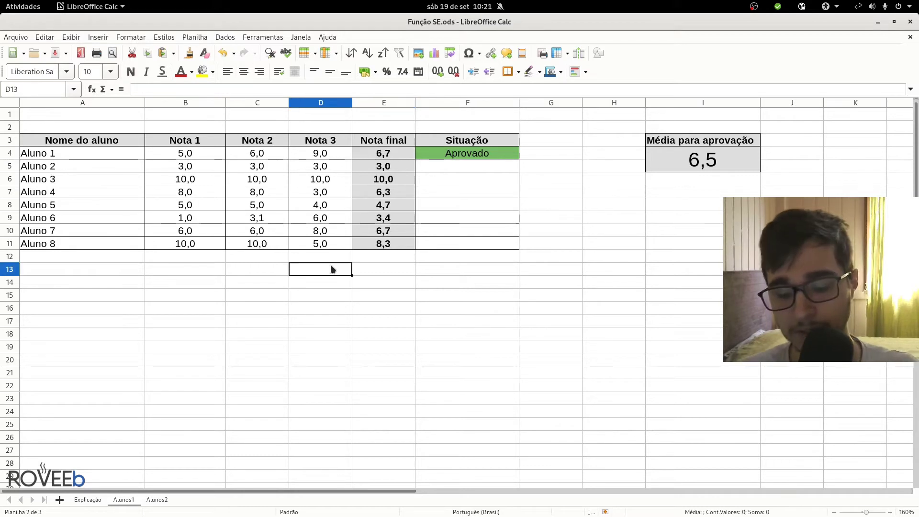
{"action": "type", "text": "=(B4+C4+D4)/3"}
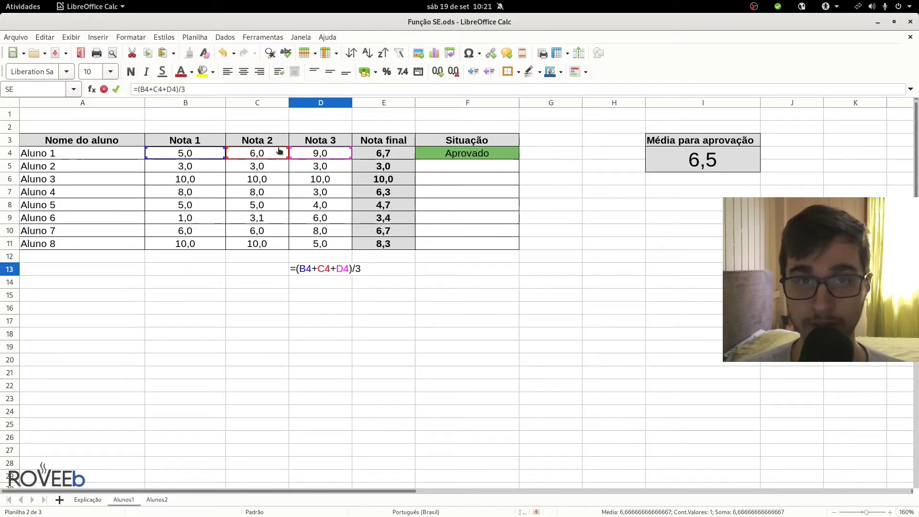
{"action": "key", "text": "Return"}
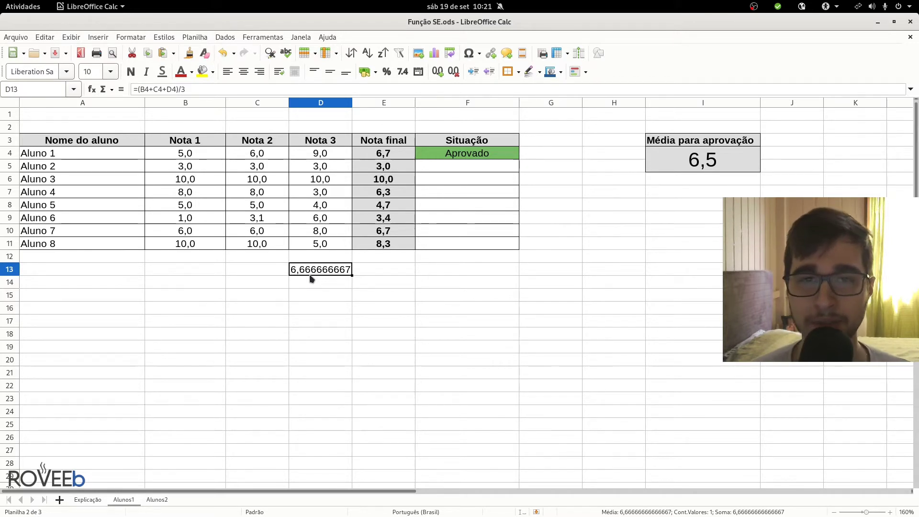
Review Aluno 1's final grade and status formulas and both conditional formatting rules for F4:F11, cancelling without changes
{"action": "left_click", "coordinate": [385, 154]}
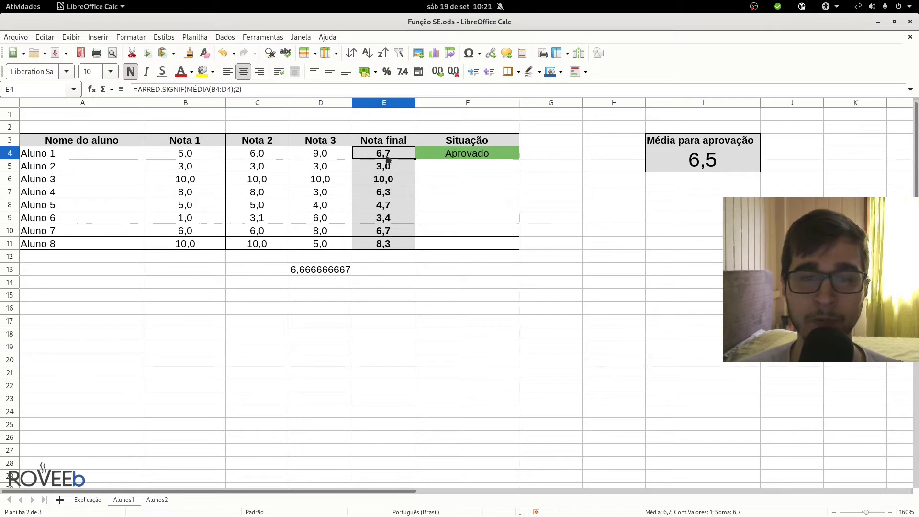
{"action": "left_click", "coordinate": [453, 154]}
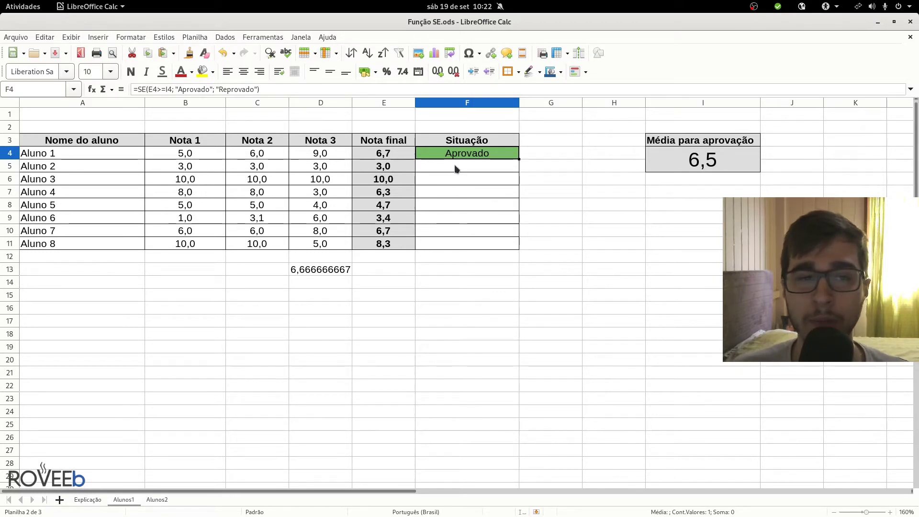
{"action": "key", "text": "F2"}
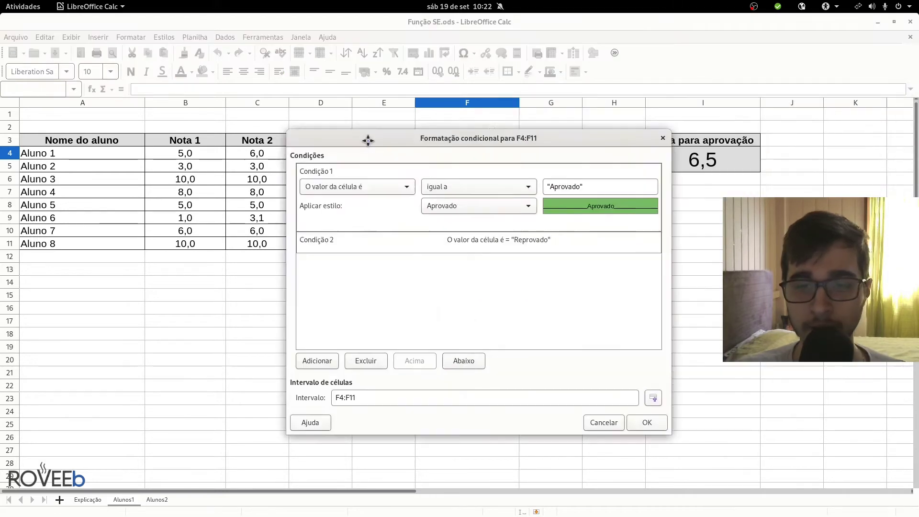
{"action": "left_click_drag", "start_coordinate": [370, 139], "coordinate": [107, 112]}
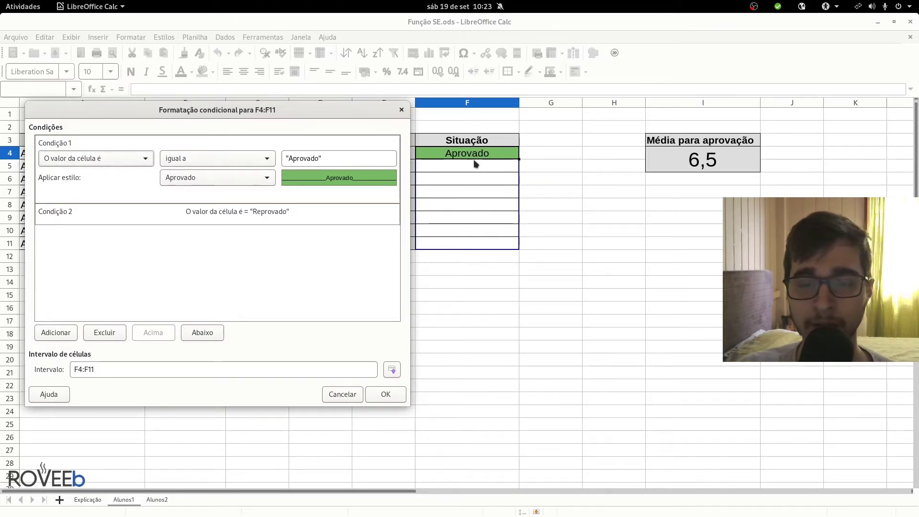
{"action": "left_click", "coordinate": [94, 217]}
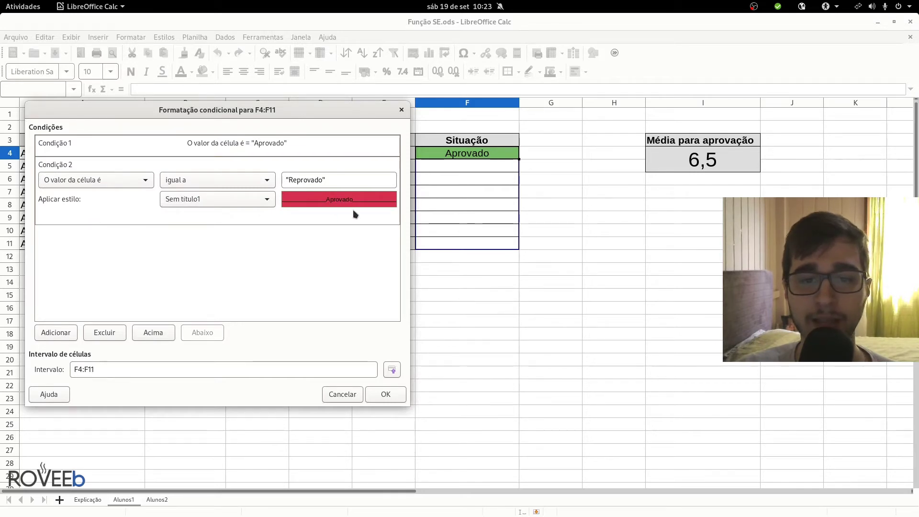
{"action": "left_click", "coordinate": [357, 394]}
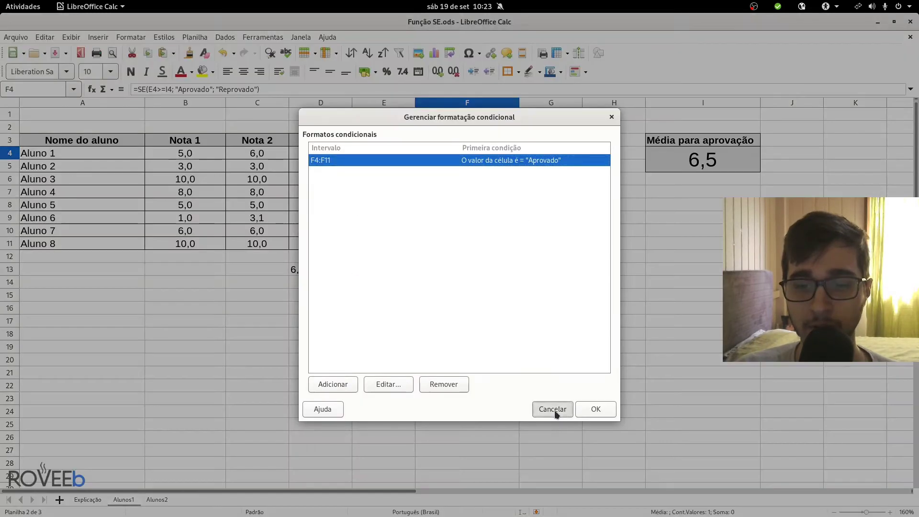
{"action": "left_click", "coordinate": [551, 409]}
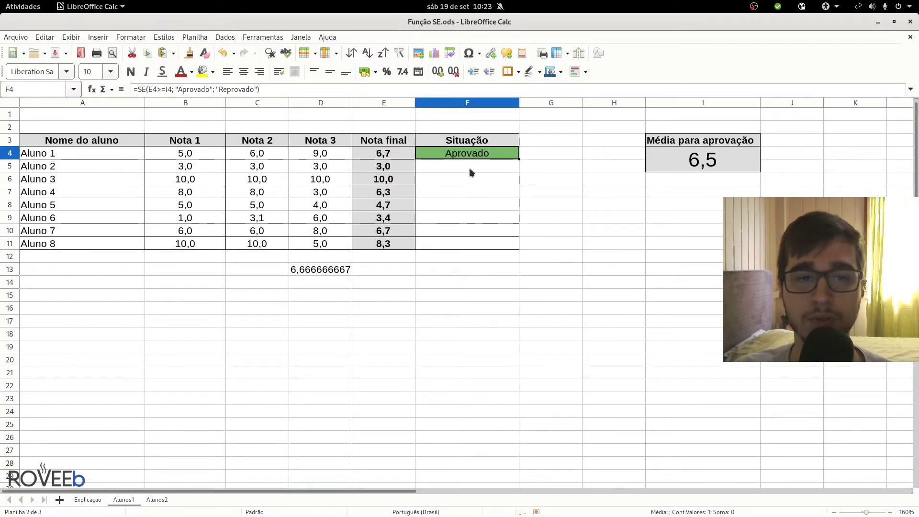
Enter the formula =SE(E5>=I4; "Aprovado"; "Reprovado") in F5 to determine Aluno 2's status
{"action": "left_click", "coordinate": [442, 166]}
{"action": "type", "text": "=SE"}
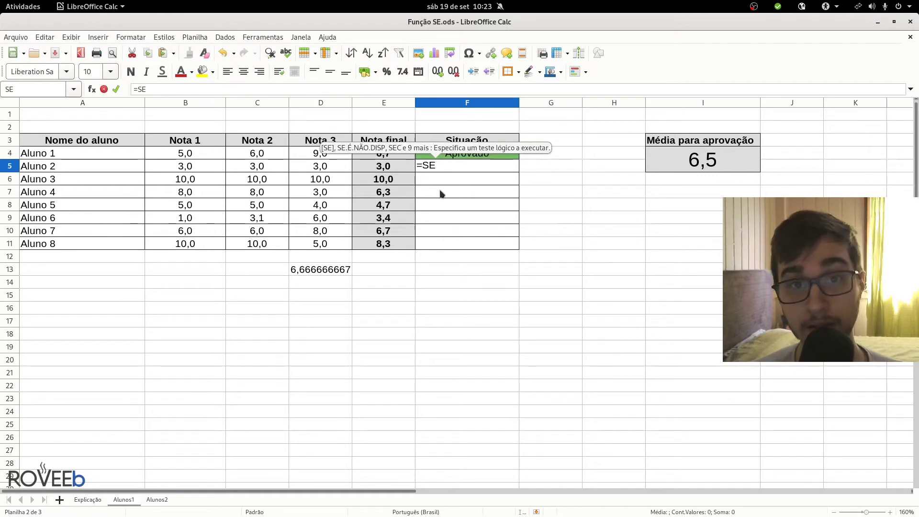
{"action": "type", "text": "()"}
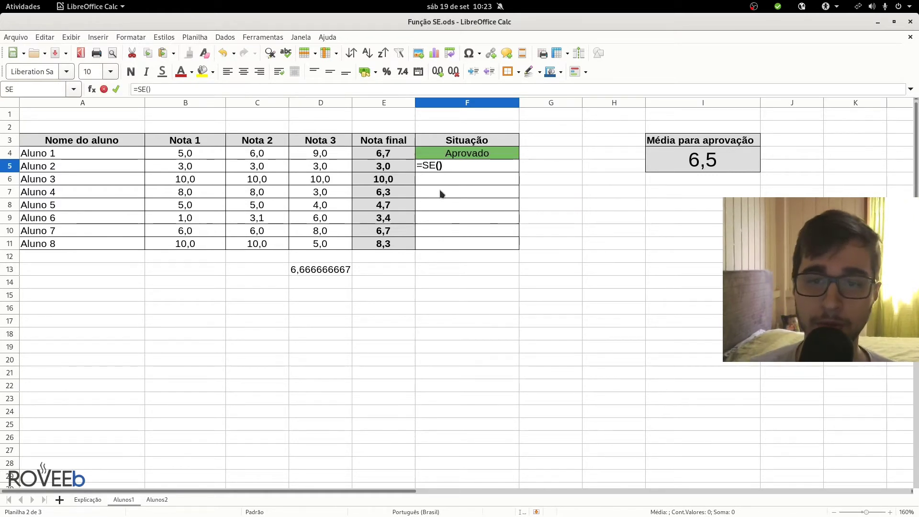
{"action": "left_click", "coordinate": [392, 168]}
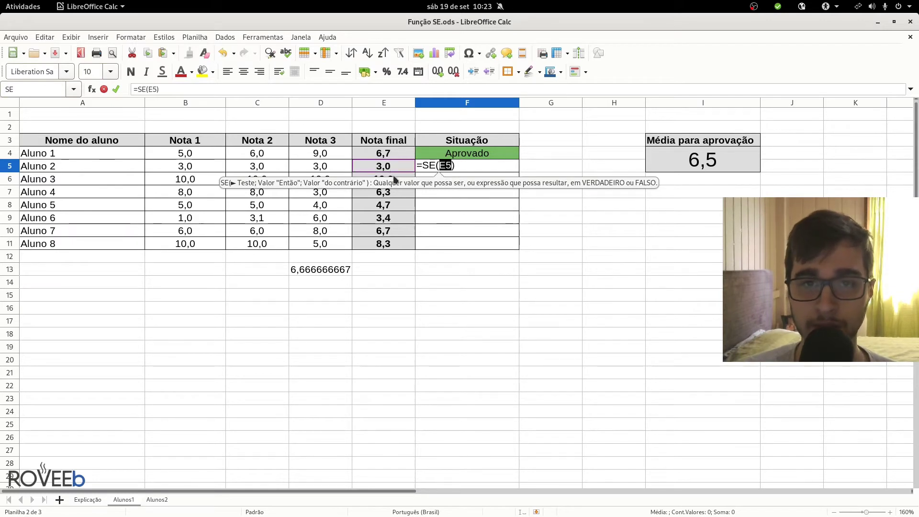
{"action": "type", "text": ">"}
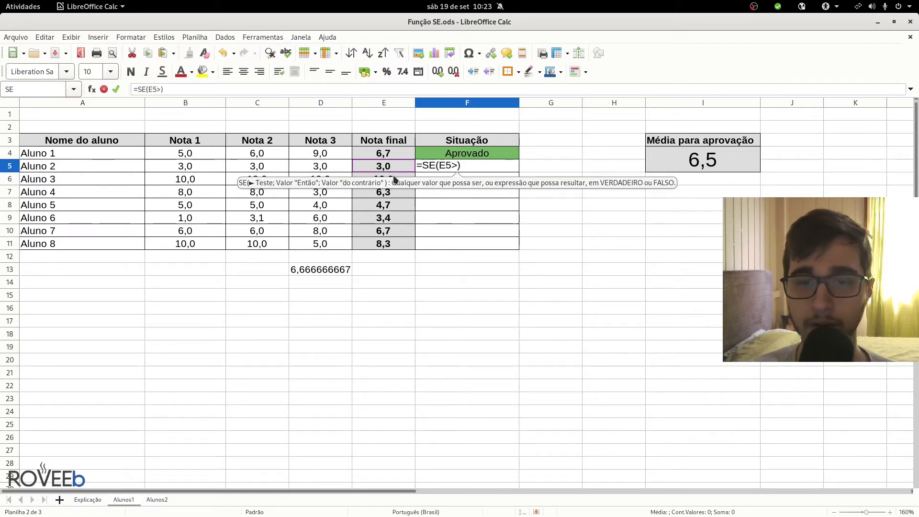
{"action": "type", "text": "="}
{"action": "left_click", "coordinate": [695, 160]}
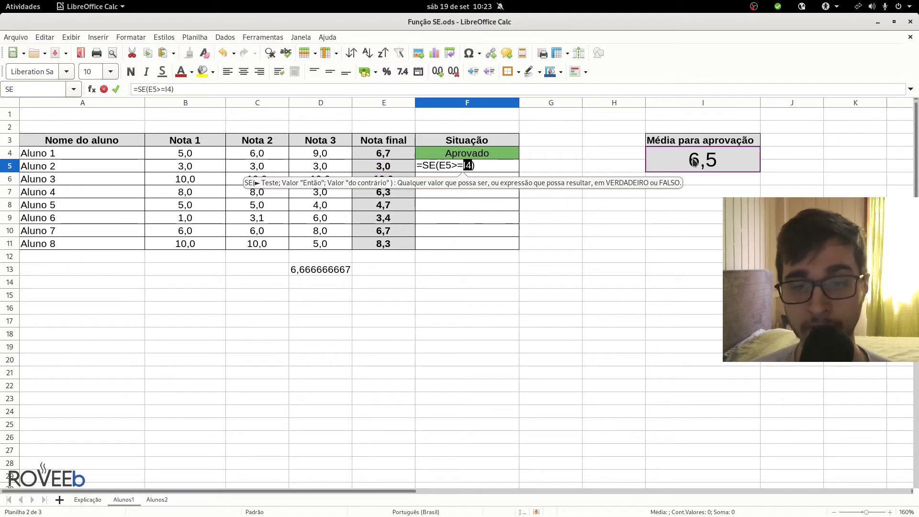
{"action": "type", "text": ";"}
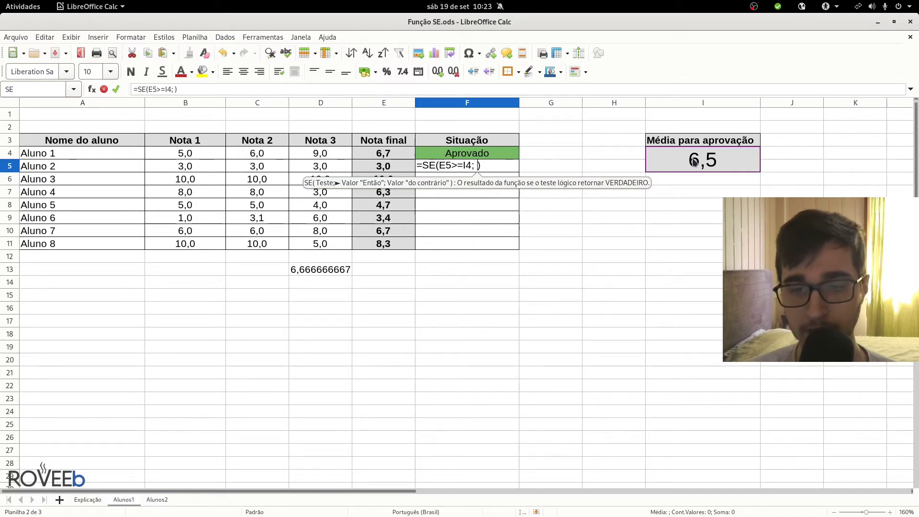
{"action": "type", "text": " \"Apr"}
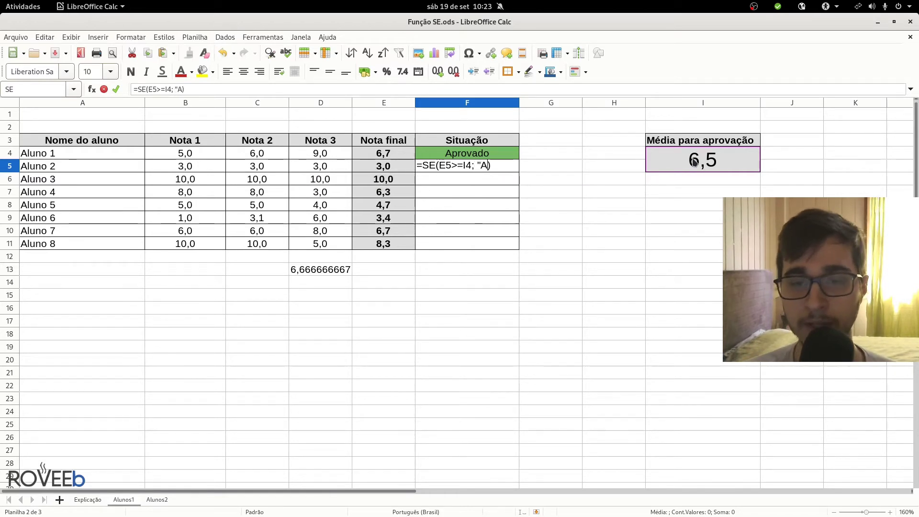
{"action": "type", "text": "ovado\""}
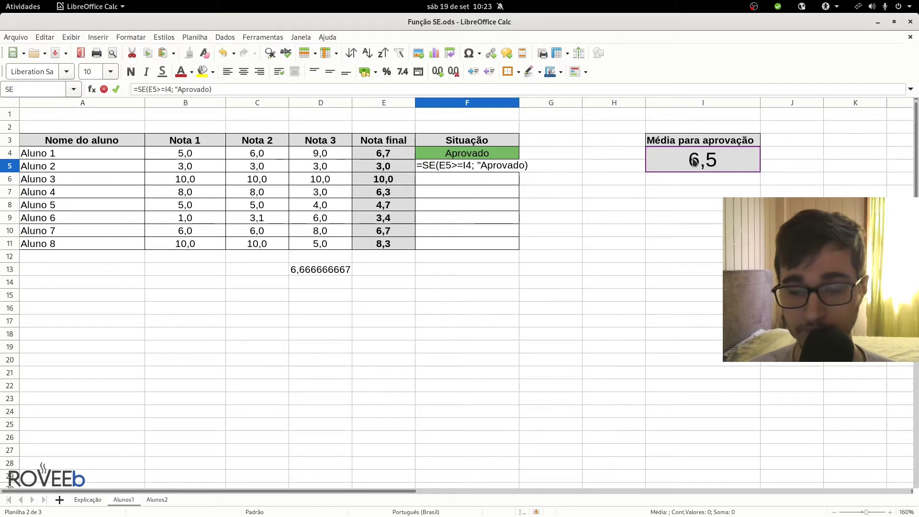
{"action": "type", "text": "; "}
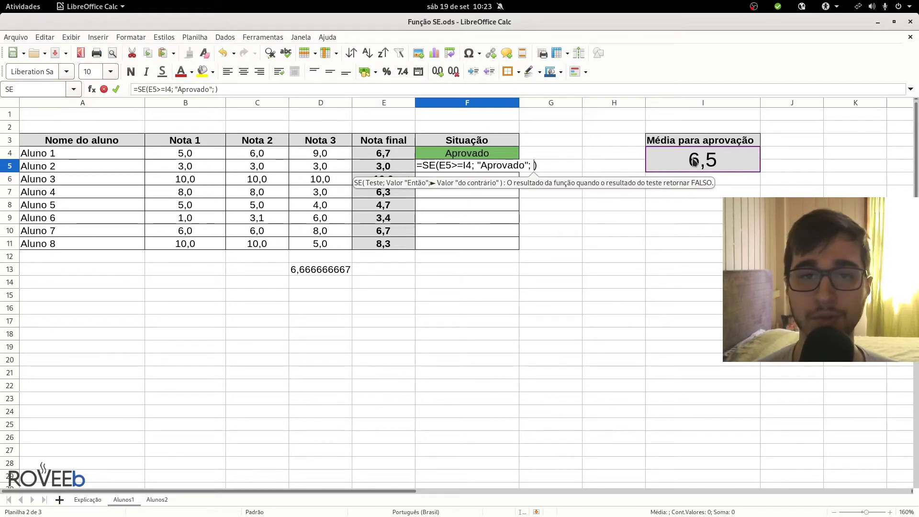
{"action": "type", "text": "\""}
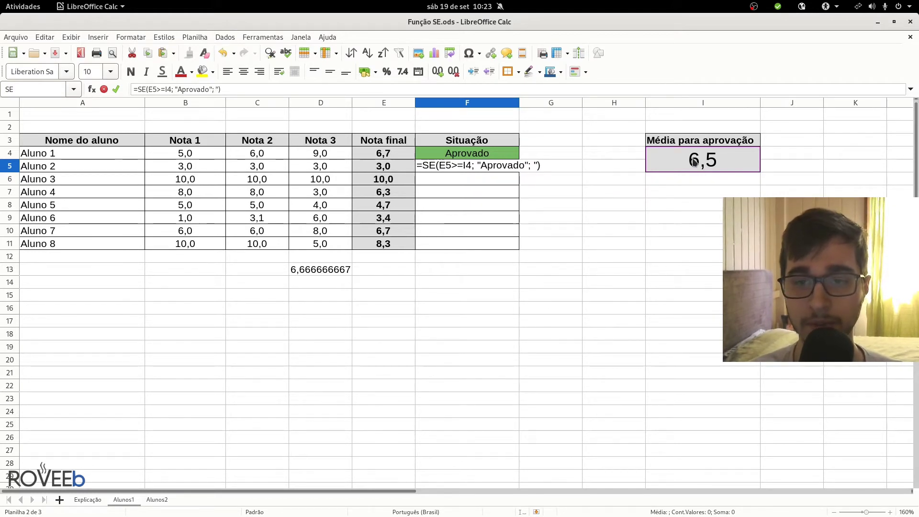
{"action": "type", "text": "Reprovado"}
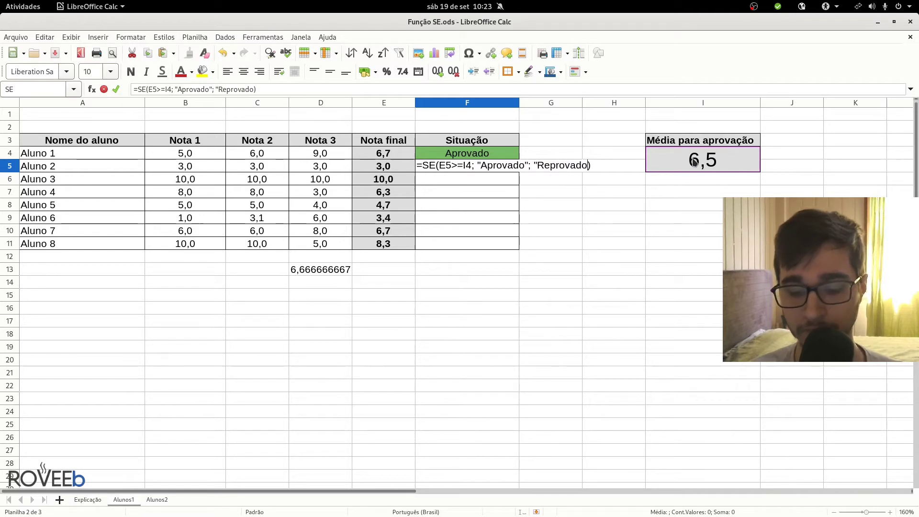
{"action": "type", "text": "\""}
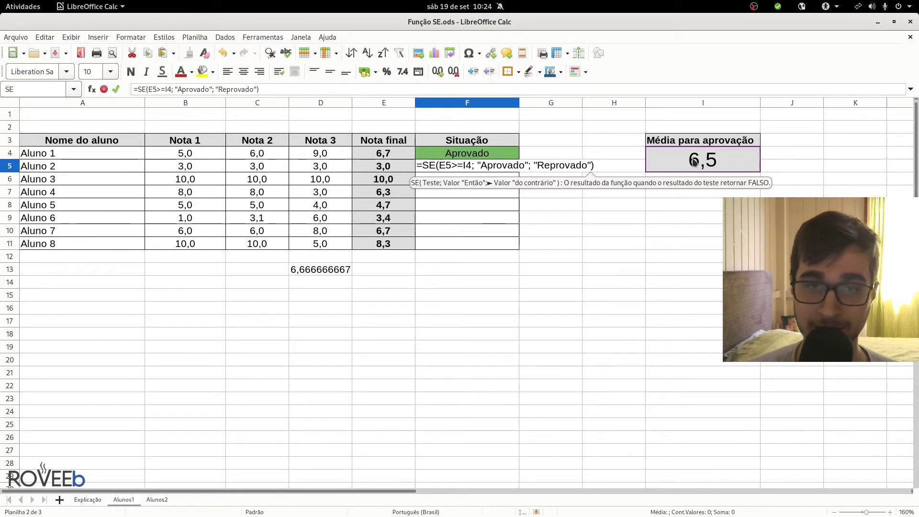
{"action": "key", "text": "Return"}
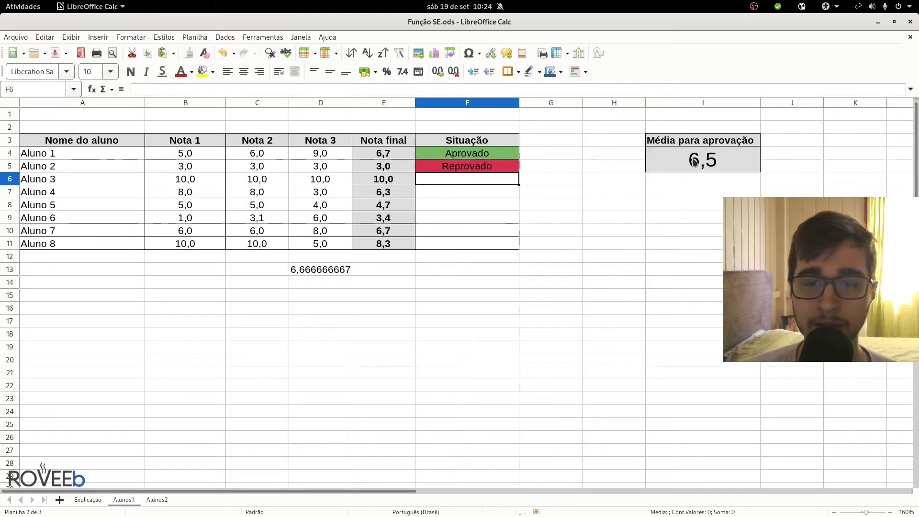
Fill the status formula from F5 down through F11 for the remaining students
{"action": "key", "text": "Up"}
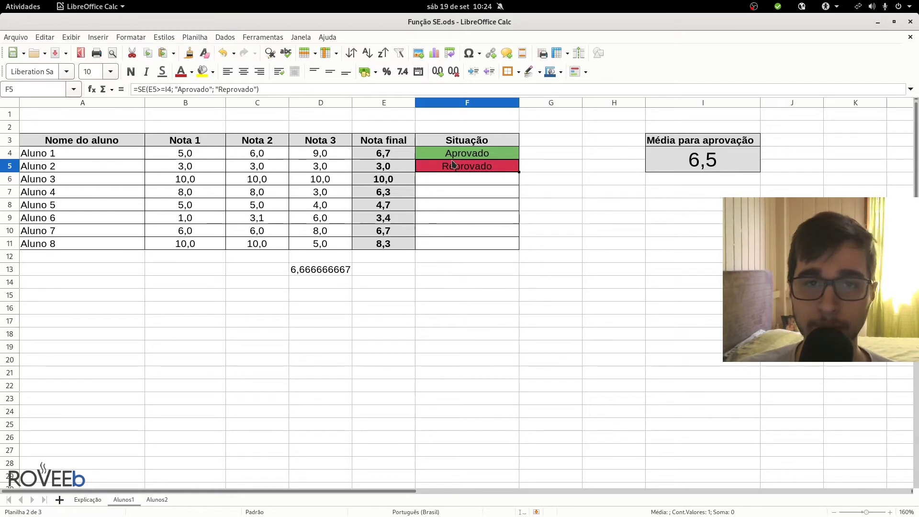
{"action": "left_click_drag", "start_coordinate": [519, 173], "coordinate": [520, 245]}
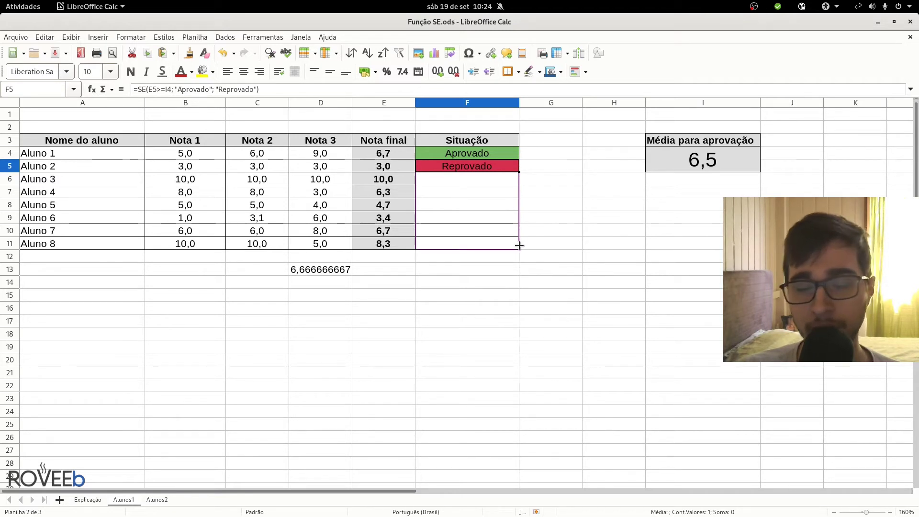
{"action": "left_click_drag", "start_coordinate": [519, 245], "coordinate": [520, 247]}
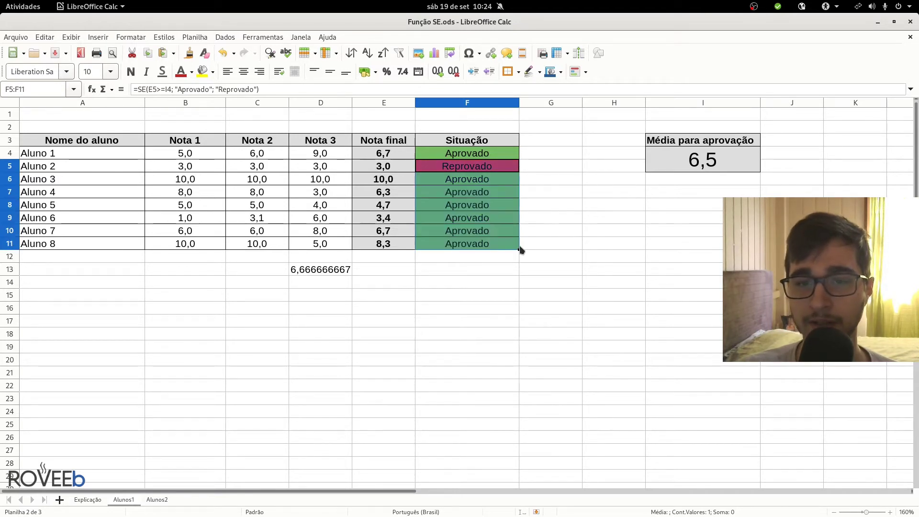
Change the passing-average reference in Aluno 3's status formula in F6 to I4
{"action": "left_click", "coordinate": [458, 179]}
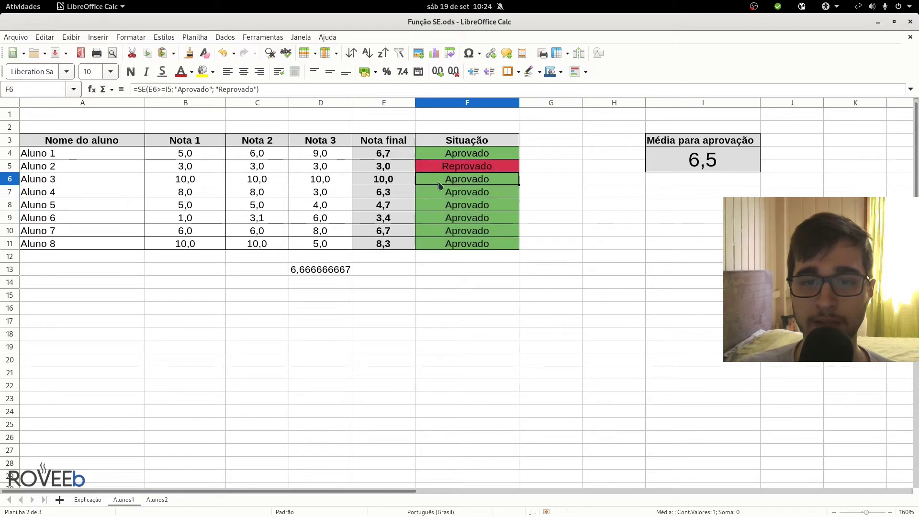
{"action": "double_click", "coordinate": [486, 183]}
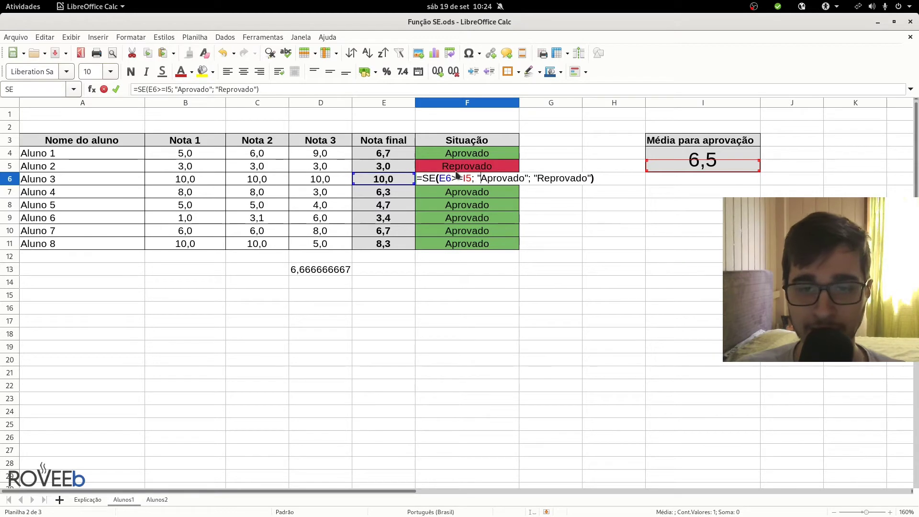
{"action": "left_click", "coordinate": [472, 178]}
{"action": "key", "text": "BackSpace"}
{"action": "type", "text": "4"}
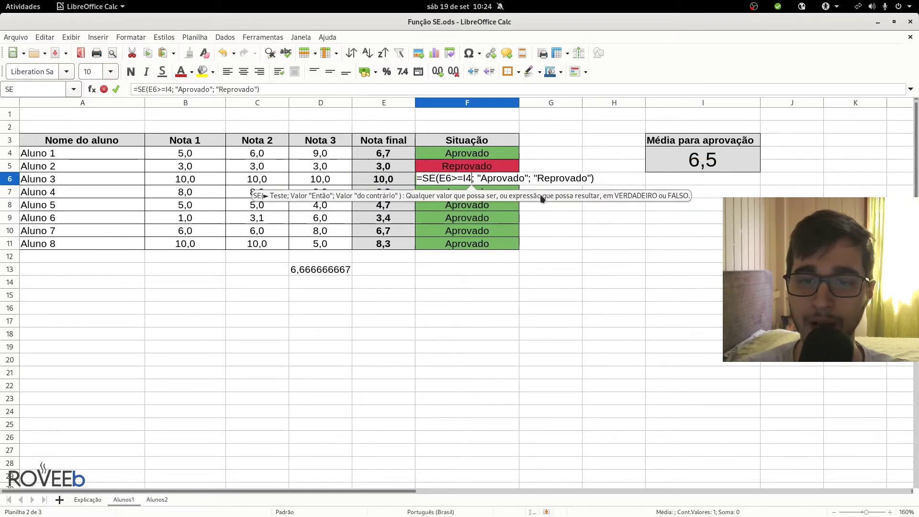
{"action": "key", "text": "Return"}
Change the passing-average reference in Aluno 4's status formula in F7 to I4
{"action": "key", "text": "F2"}
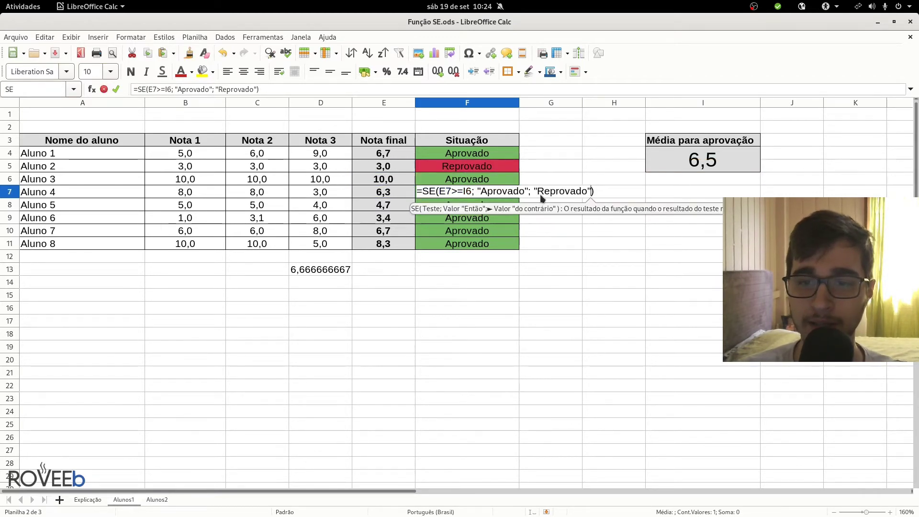
{"action": "key", "text": "Left"}
{"action": "key", "text": "Left"}
{"action": "key", "text": "Left"}
{"action": "key", "text": "Left"}
{"action": "key", "text": "Left"}
{"action": "key", "text": "Left"}
{"action": "key", "text": "Left"}
{"action": "key", "text": "Left"}
{"action": "key", "text": "Left"}
{"action": "key", "text": "Left"}
{"action": "key", "text": "Left"}
{"action": "key", "text": "Left"}
{"action": "key", "text": "Left"}
{"action": "key", "text": "Left"}
{"action": "key", "text": "Left"}
{"action": "key", "text": "Left"}
{"action": "key", "text": "Left"}
{"action": "key", "text": "Left"}
{"action": "key", "text": "Left"}
{"action": "key", "text": "Left"}
{"action": "key", "text": "BackSpace"}
{"action": "type", "text": "4"}
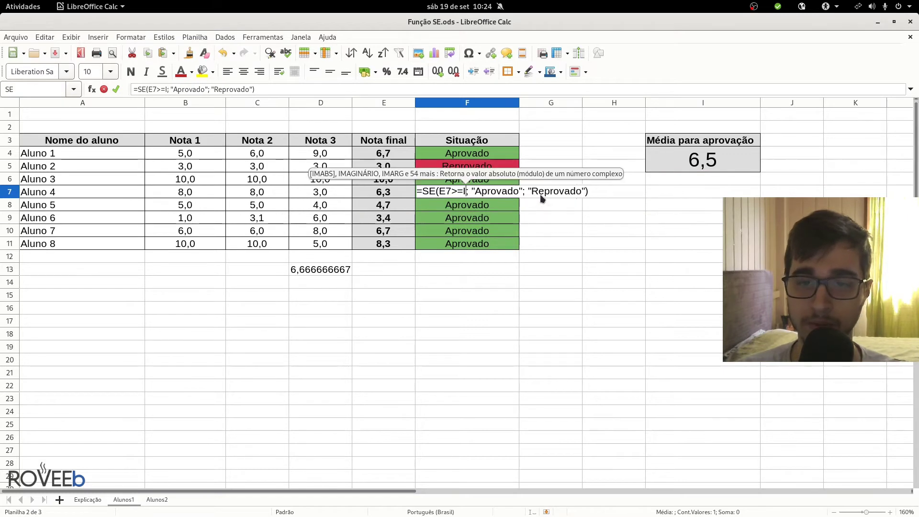
{"action": "key", "text": "Return"}
Change the passing-average reference in Aluno 5's status formula in F8 to I4
{"action": "key", "text": "F2"}
{"action": "key", "text": "Left"}
{"action": "key", "text": "Left"}
{"action": "key", "text": "Left"}
{"action": "key", "text": "Left"}
{"action": "key", "text": "Left"}
{"action": "key", "text": "Left"}
{"action": "key", "text": "Left"}
{"action": "key", "text": "Left"}
{"action": "key", "text": "Left"}
{"action": "key", "text": "Left"}
{"action": "key", "text": "Left"}
{"action": "key", "text": "Left"}
{"action": "key", "text": "Left"}
{"action": "key", "text": "Left"}
{"action": "key", "text": "Left"}
{"action": "key", "text": "Left"}
{"action": "key", "text": "Left"}
{"action": "key", "text": "Left"}
{"action": "key", "text": "Left"}
{"action": "key", "text": "Left"}
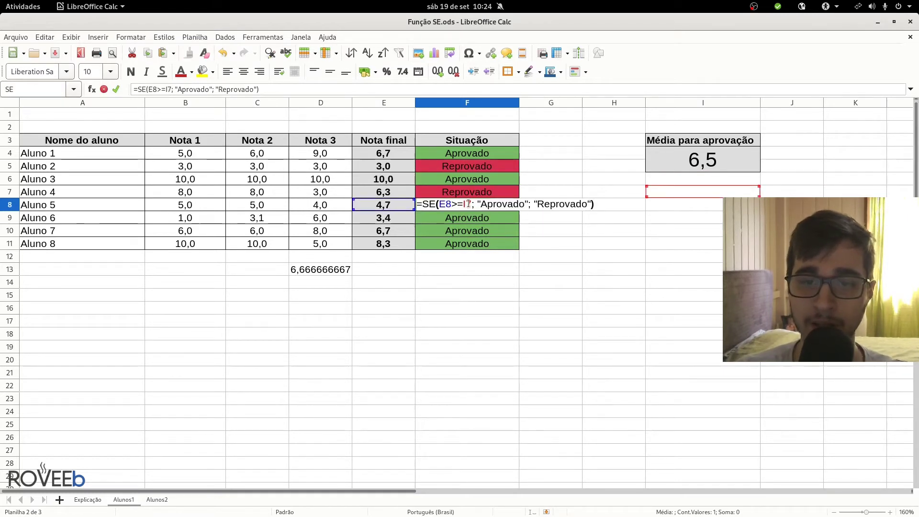
{"action": "key", "text": "BackSpace"}
{"action": "type", "text": "4"}
{"action": "key", "text": "Return"}
Change the passing-average reference in Aluno 6's status formula in F9 to I4
{"action": "key", "text": "F2"}
{"action": "key", "text": "Left"}
{"action": "key", "text": "Left"}
{"action": "key", "text": "Left"}
{"action": "key", "text": "Left"}
{"action": "key", "text": "Left"}
{"action": "key", "text": "Left"}
{"action": "key", "text": "Left"}
{"action": "key", "text": "Left"}
{"action": "key", "text": "Left"}
{"action": "key", "text": "Left"}
{"action": "key", "text": "Left"}
{"action": "key", "text": "Left"}
{"action": "key", "text": "Left"}
{"action": "key", "text": "Left"}
{"action": "key", "text": "Left"}
{"action": "key", "text": "Left"}
{"action": "key", "text": "Left"}
{"action": "key", "text": "Left"}
{"action": "key", "text": "Left"}
{"action": "key", "text": "Left"}
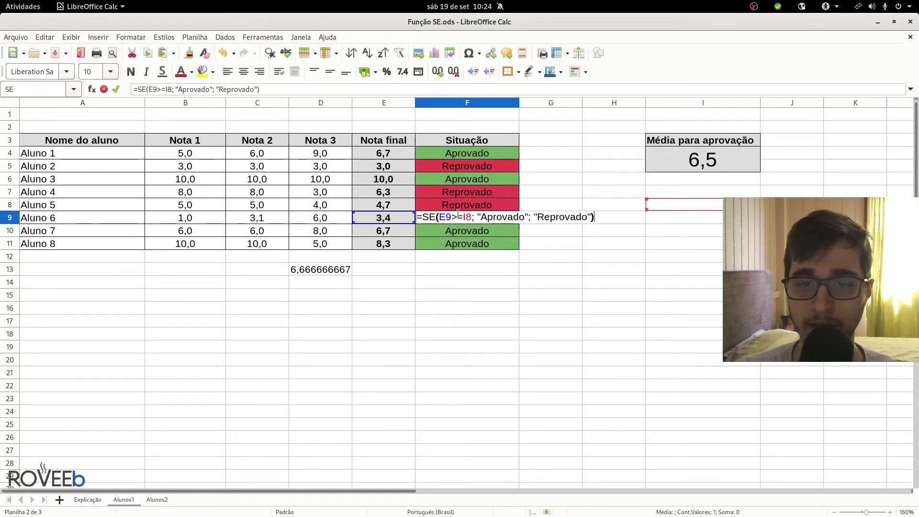
{"action": "key", "text": "BackSpace"}
{"action": "type", "text": "4"}
{"action": "key", "text": "Return"}
Check the cell references in Aluno 8's status formula in F11
{"action": "left_click_drag", "start_coordinate": [467, 153], "coordinate": [469, 256]}
{"action": "left_click", "coordinate": [466, 243]}
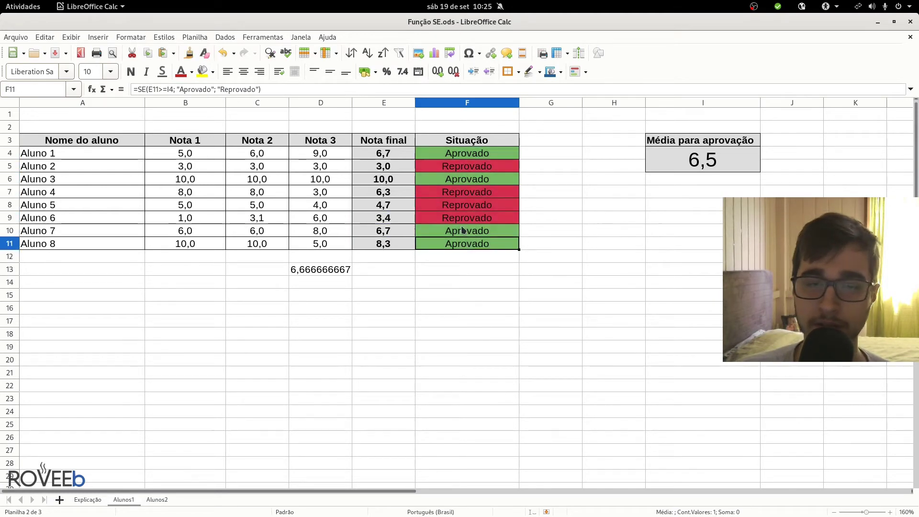
{"action": "double_click", "coordinate": [484, 243]}
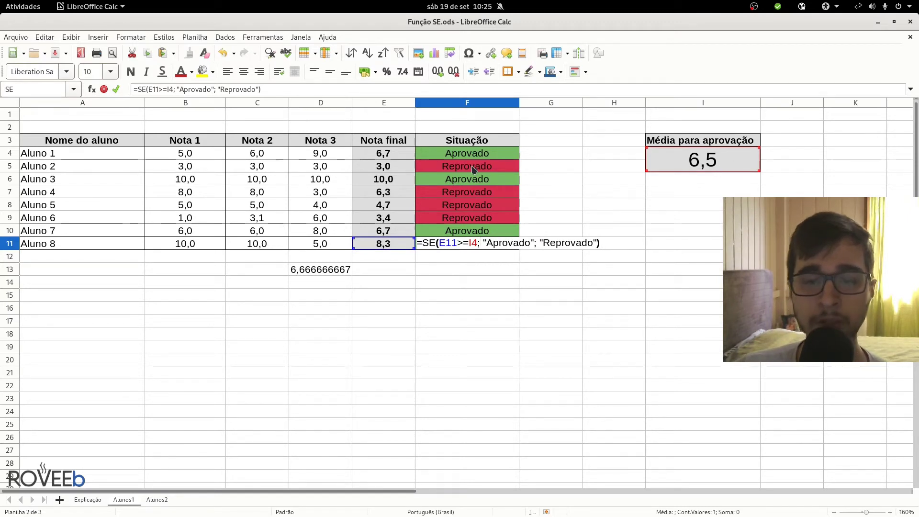
{"action": "key", "text": "Return"}
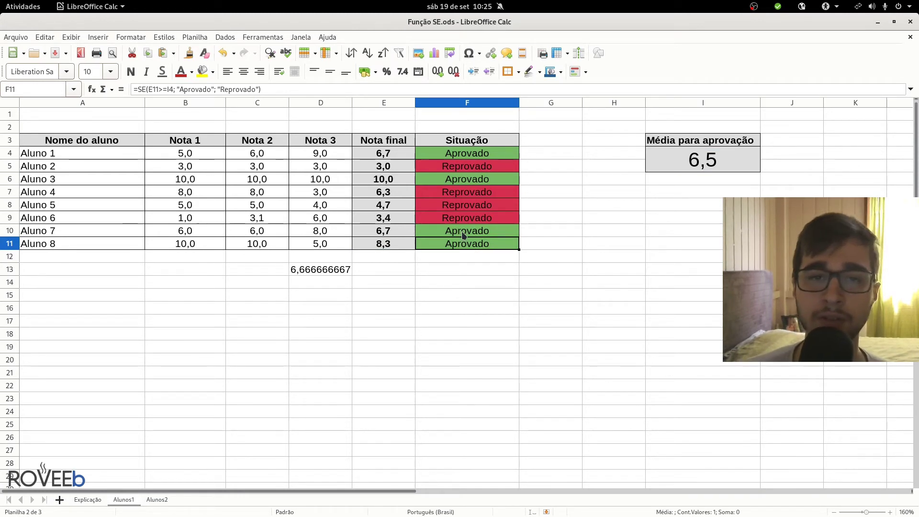
Set Aluno 4's final grade in E7 to 6,5 and check the status formula in F7
{"action": "left_click_drag", "start_coordinate": [386, 193], "coordinate": [400, 220]}
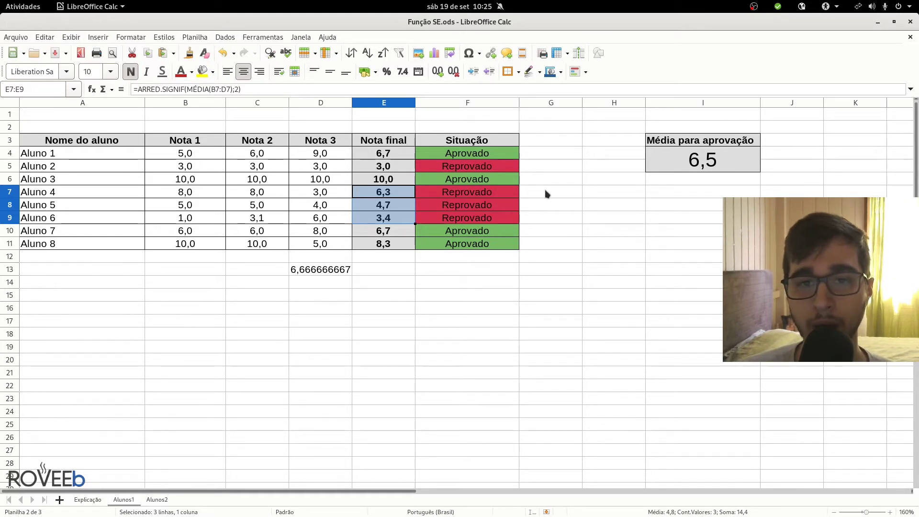
{"action": "left_click", "coordinate": [380, 193]}
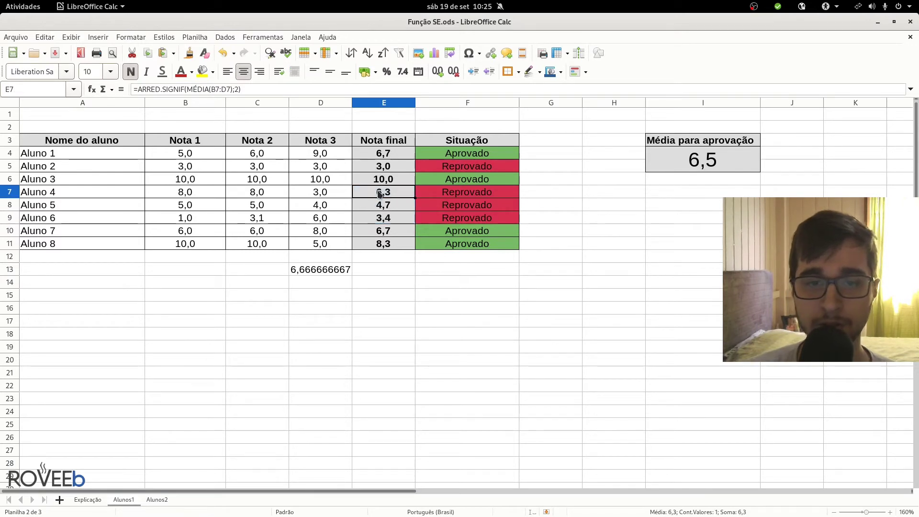
{"action": "type", "text": "6,5"}
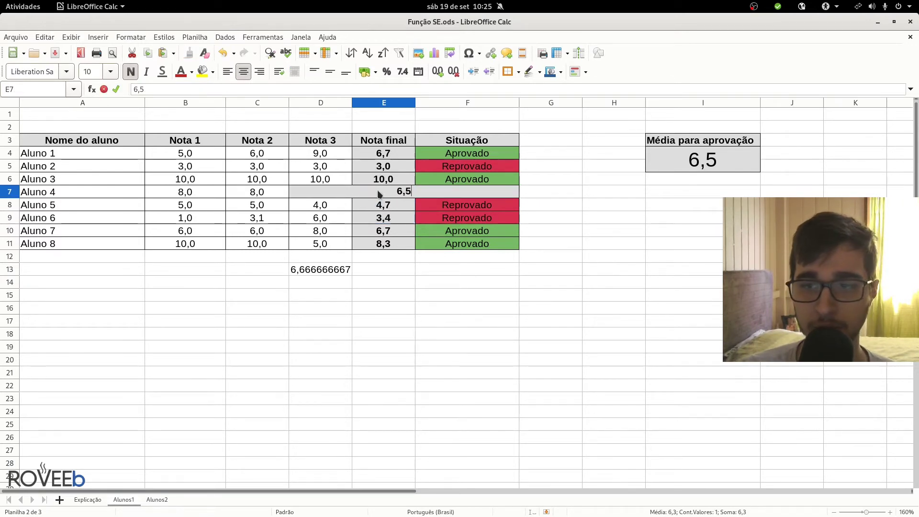
{"action": "key", "text": "Return"}
{"action": "key", "text": "Right"}
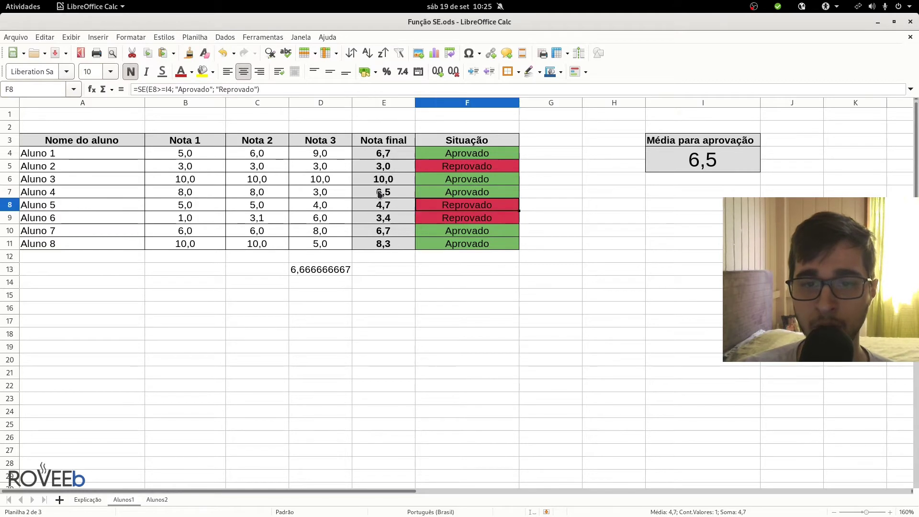
{"action": "key", "text": "Up"}
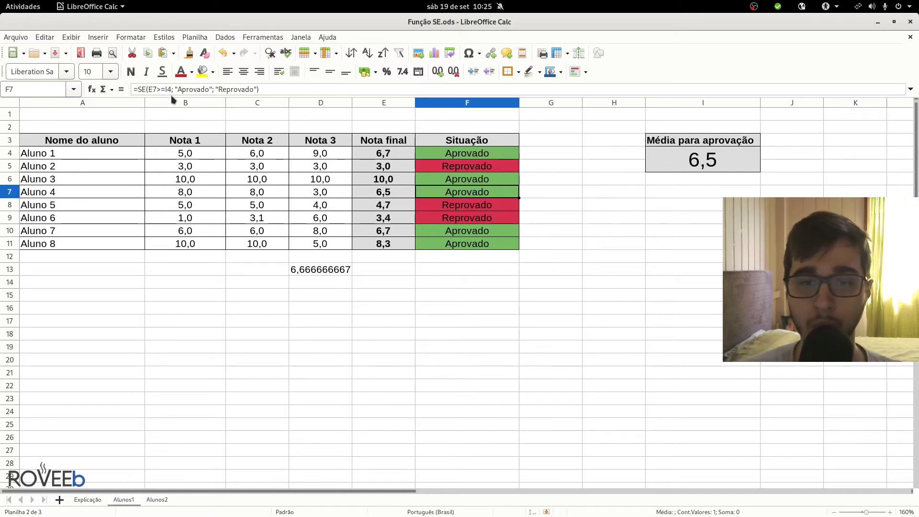
Examine the nested SE formula for Aluno 1's status in G4 on the Alunos2 sheet
{"action": "key", "text": "ctrl+Page_Down"}
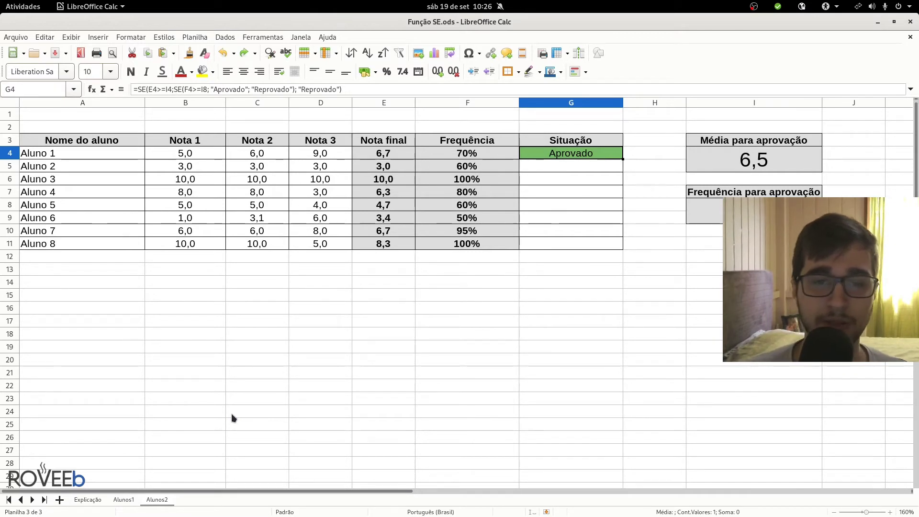
{"action": "left_click", "coordinate": [383, 197]}
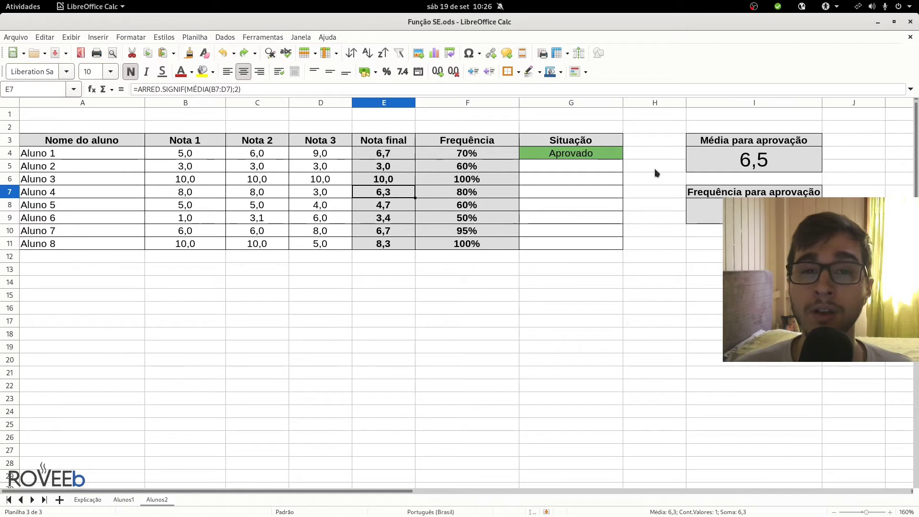
{"action": "left_click", "coordinate": [570, 155]}
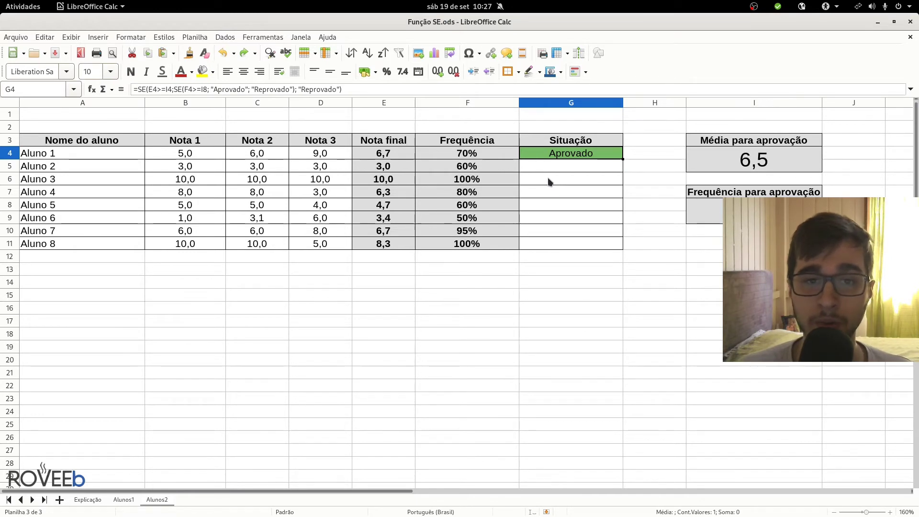
{"action": "key", "text": "F2"}
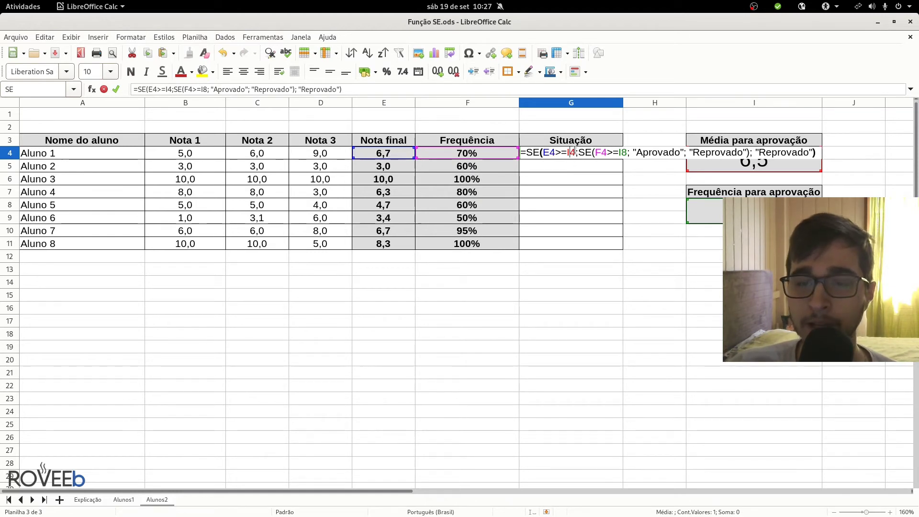
{"action": "left_click_drag", "start_coordinate": [579, 152], "coordinate": [756, 153]}
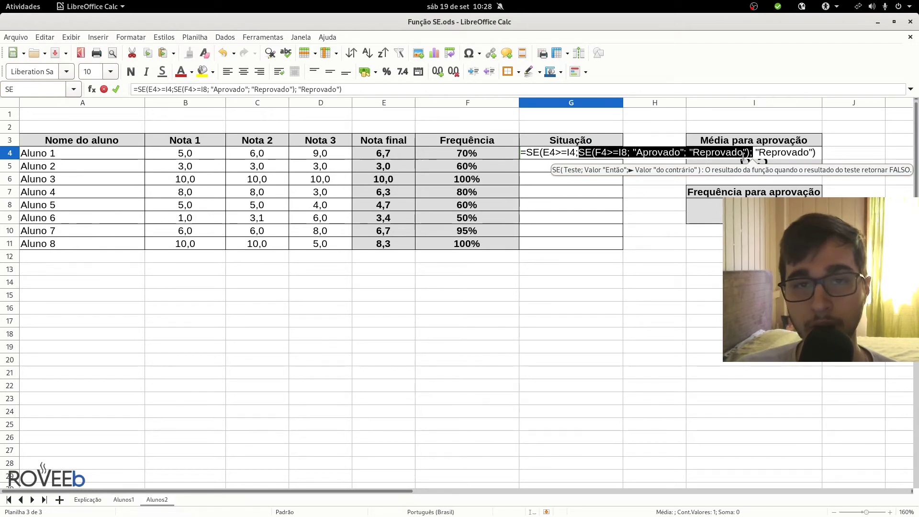
{"action": "key", "text": "Return"}
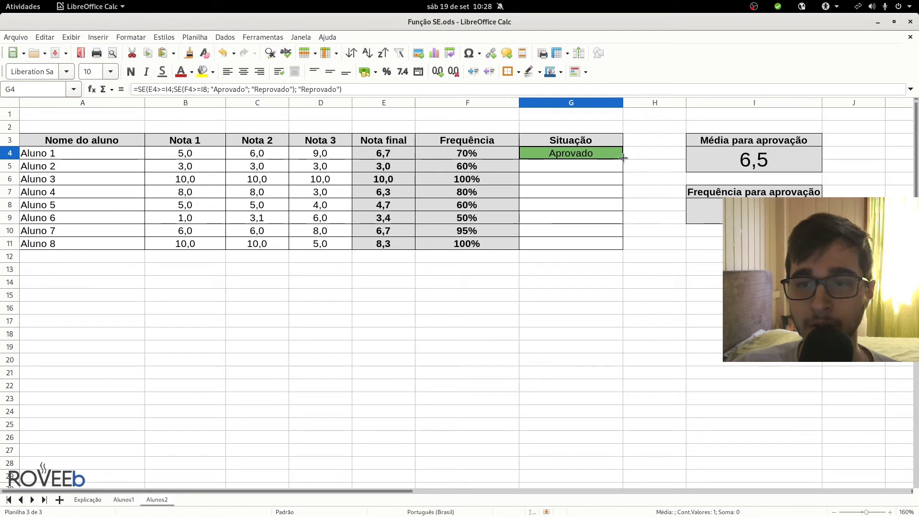
Fill the nested status formula from G4 down through G11 for the remaining students
{"action": "left_click_drag", "start_coordinate": [624, 159], "coordinate": [628, 247]}
{"action": "left_click", "coordinate": [567, 170]}
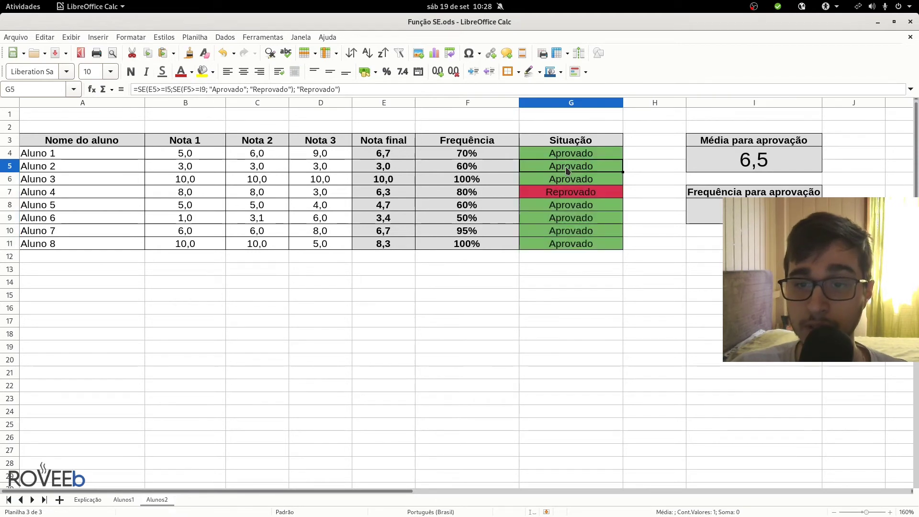
Change the average and frequency references in Aluno 2's status formula in G5 to I4 and I8
{"action": "double_click", "coordinate": [567, 170]}
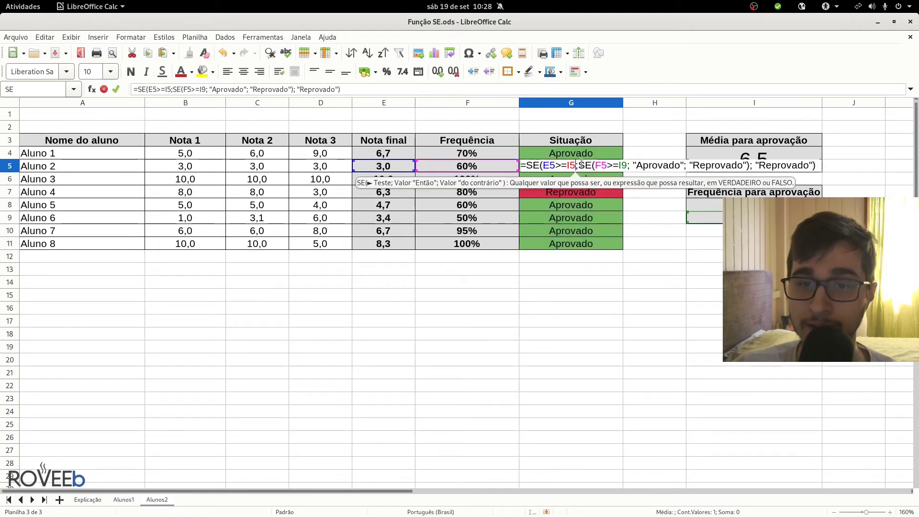
{"action": "left_click", "coordinate": [750, 154]}
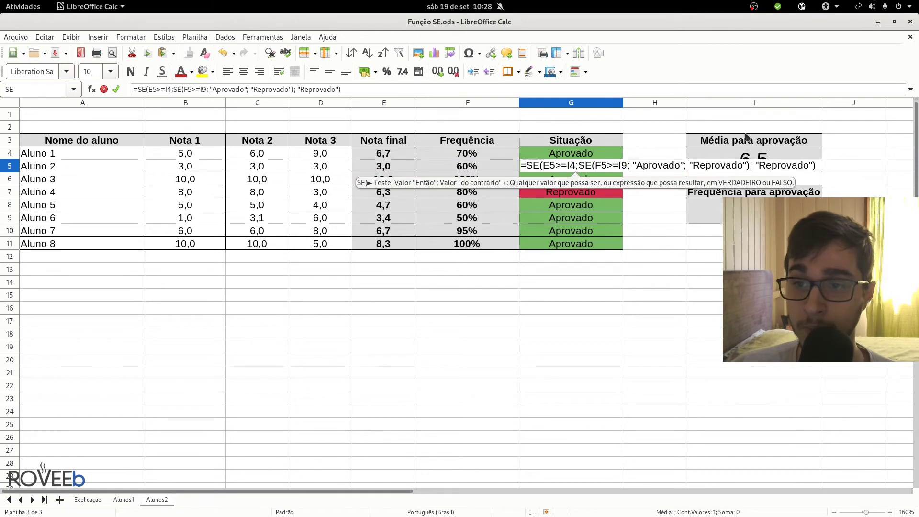
{"action": "left_click", "coordinate": [626, 165]}
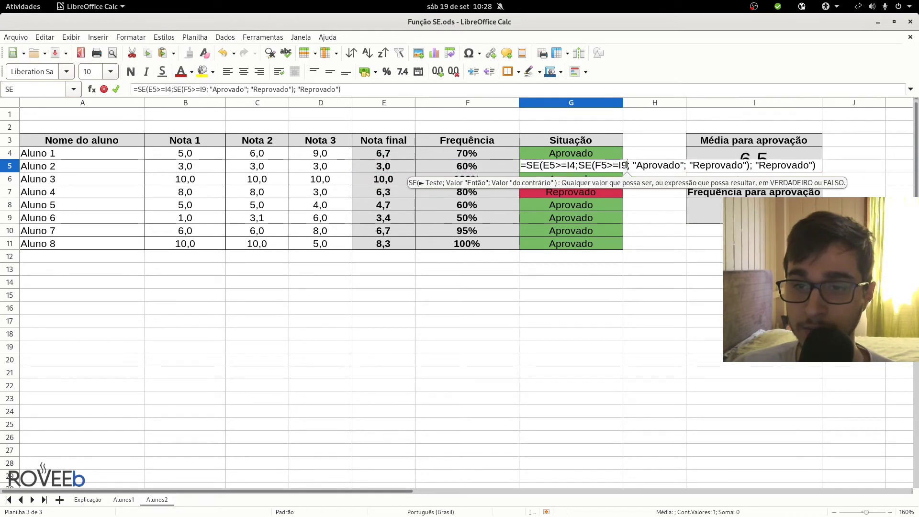
{"action": "key", "text": "BackSpace"}
{"action": "type", "text": "8"}
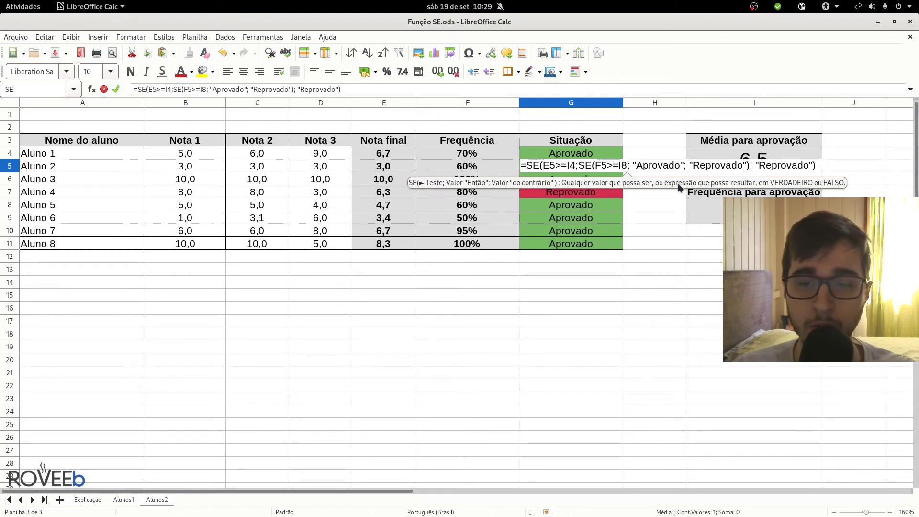
{"action": "key", "text": "Return"}
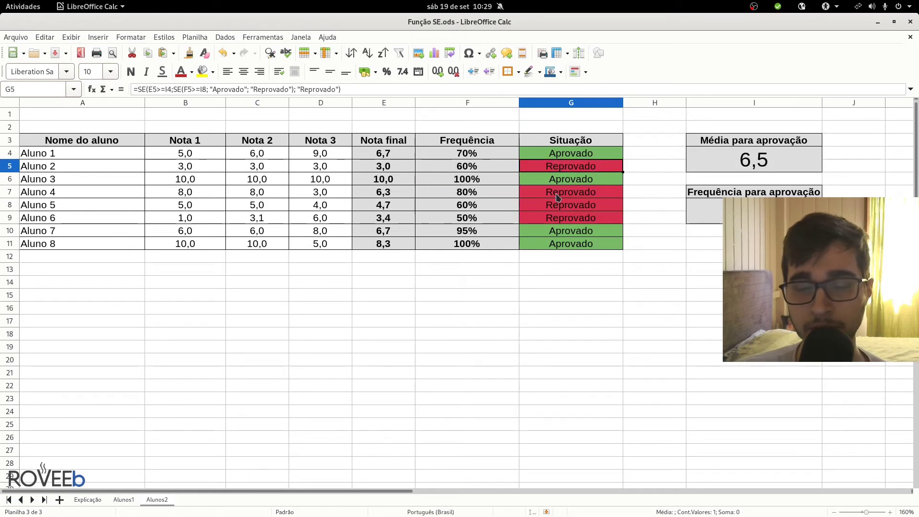
Check the average and frequency references in the status formulas of Aluno 3 and Aluno 4 in G6 and G7
{"action": "double_click", "coordinate": [563, 181]}
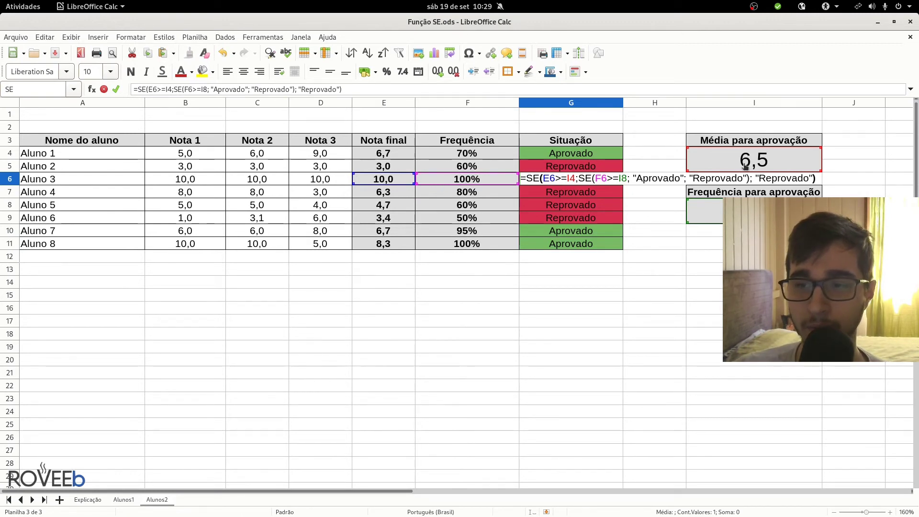
{"action": "key", "text": "Return"}
{"action": "key", "text": "F2"}
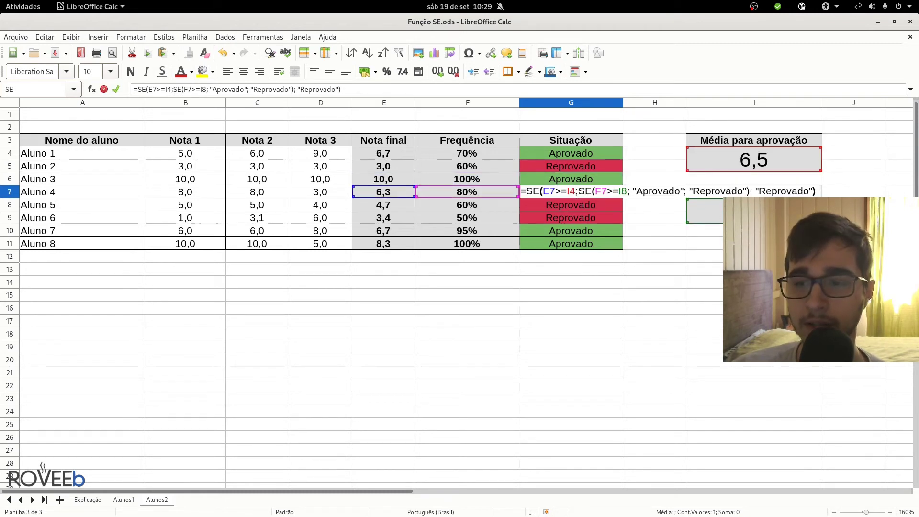
{"action": "key", "text": "Escape"}
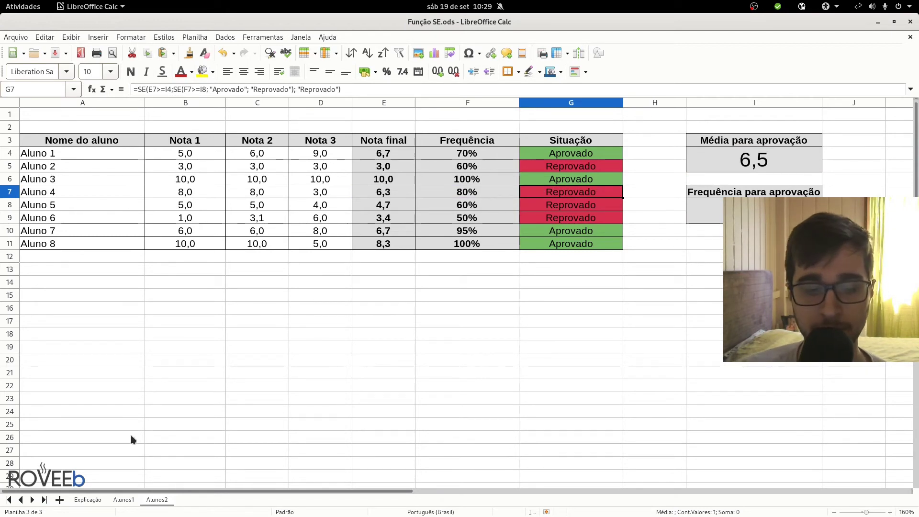
Compare the student status results on the Alunos1 and Alunos2 sheets
{"action": "left_click", "coordinate": [124, 500]}
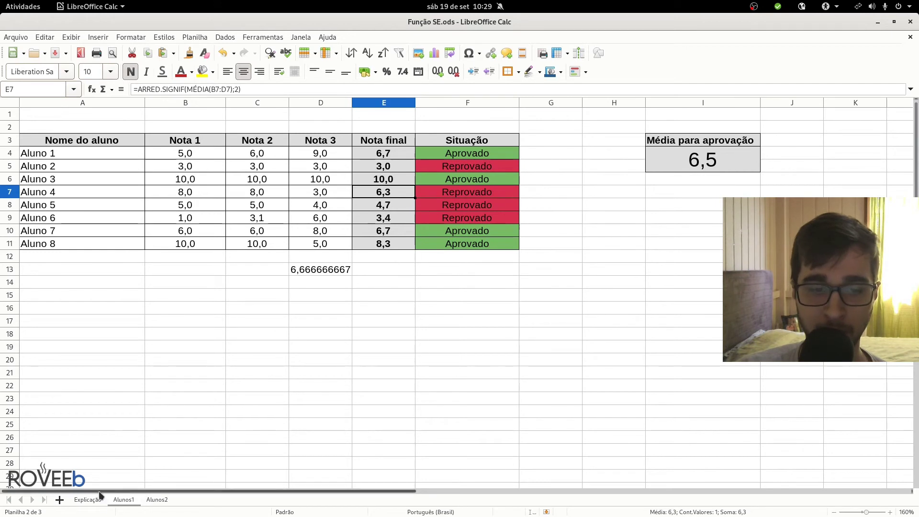
{"action": "left_click", "coordinate": [156, 500]}
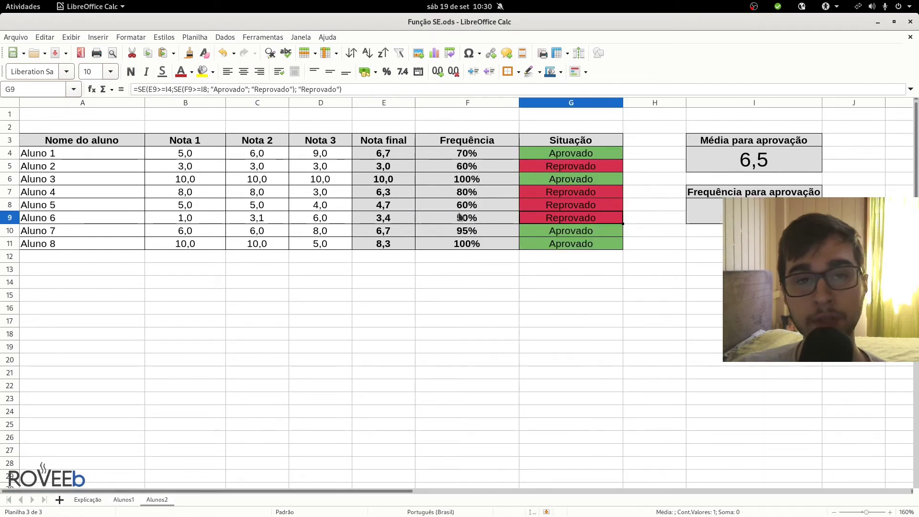
{"action": "left_click", "coordinate": [123, 500]}
{"action": "left_click", "coordinate": [162, 500]}
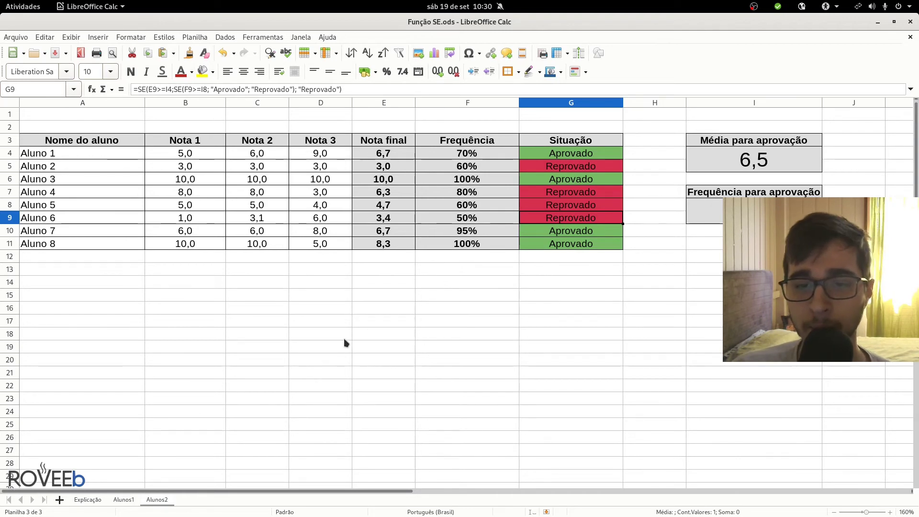
Set Aluno 7's attendance frequency in F10 to 69% and check the status in G10
{"action": "left_click_drag", "start_coordinate": [41, 234], "coordinate": [538, 232]}
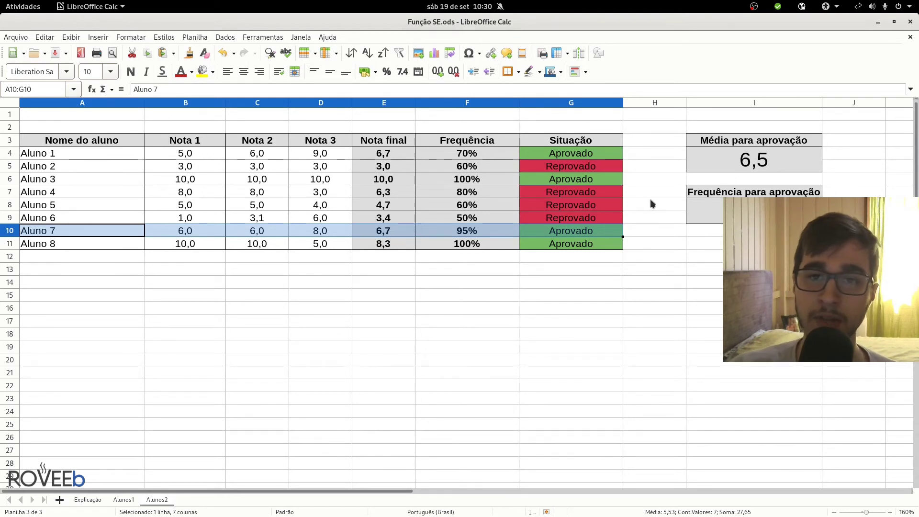
{"action": "left_click", "coordinate": [507, 235]}
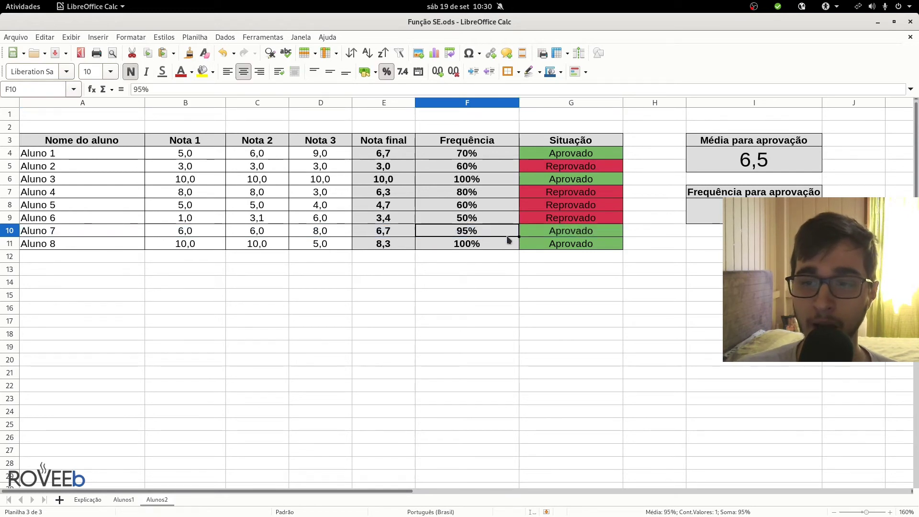
{"action": "type", "text": "69"}
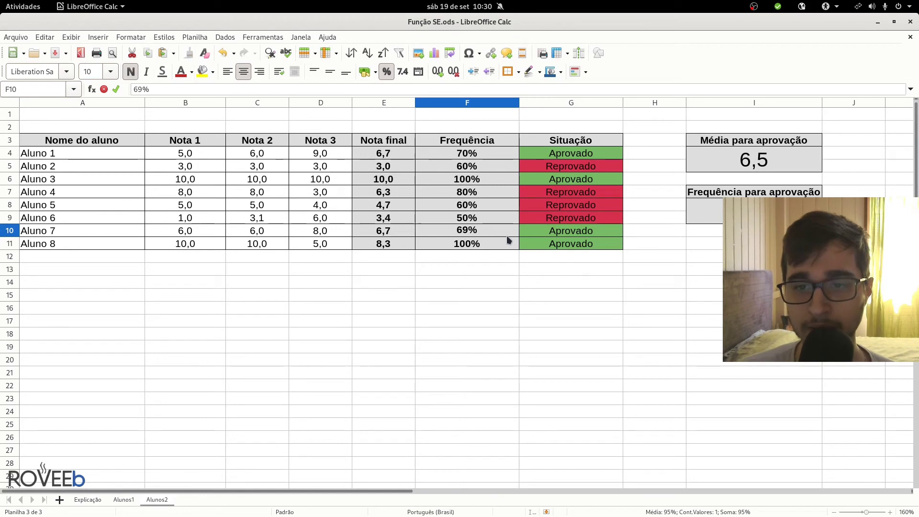
{"action": "key", "text": "Return"}
{"action": "left_click", "coordinate": [539, 226]}
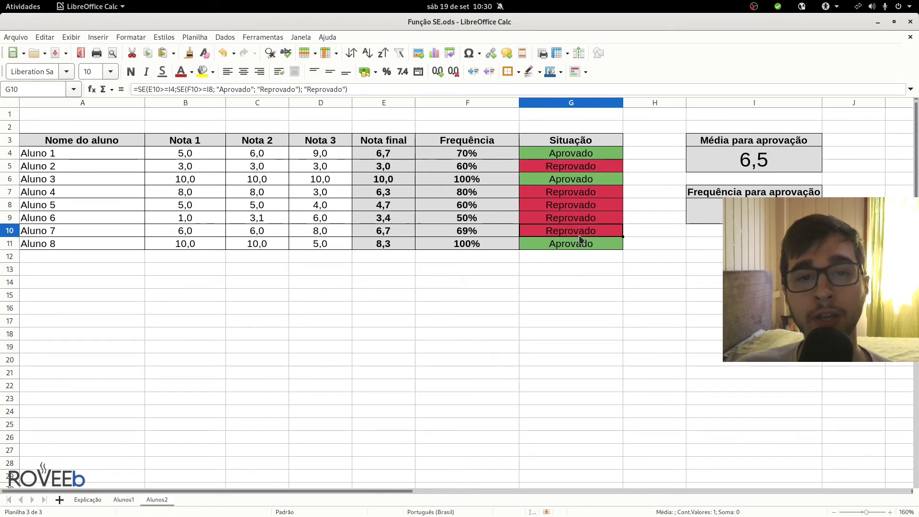
Examine Aluno 4's grades, frequency and status formula in row 7
{"action": "left_click", "coordinate": [124, 193]}
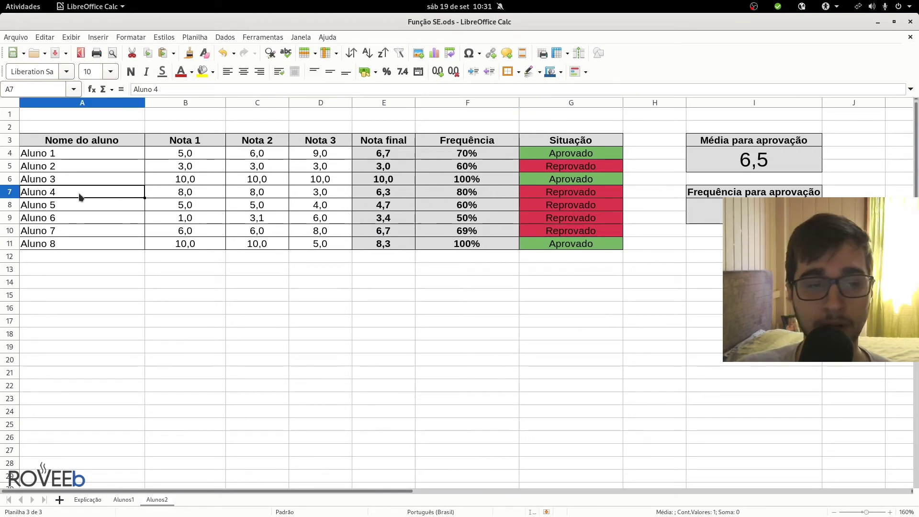
{"action": "left_click_drag", "start_coordinate": [88, 196], "coordinate": [459, 194]}
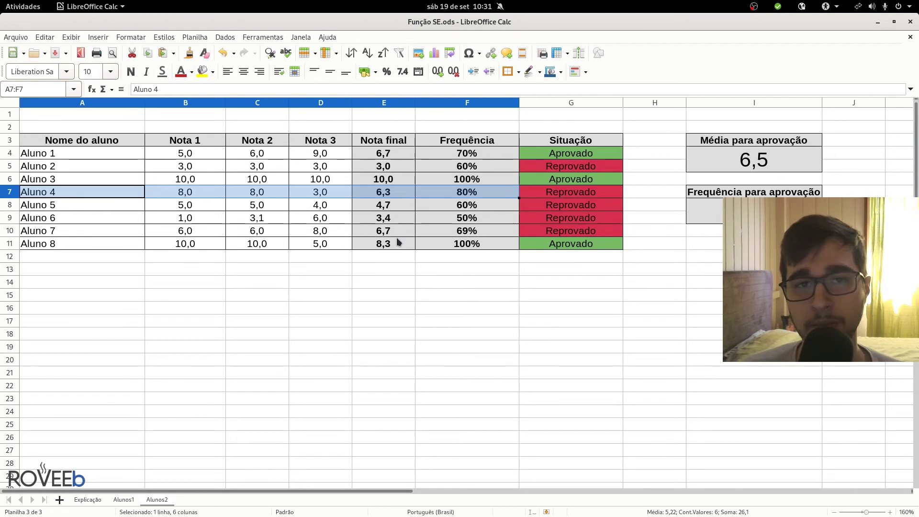
{"action": "left_click", "coordinate": [547, 191]}
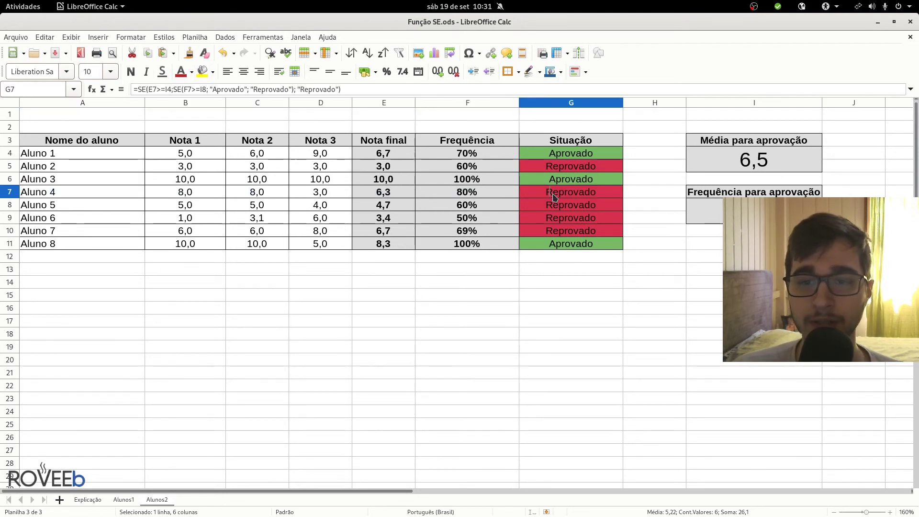
Examine the outer and nested SE parts of Aluno 4's status formula in G7 and review the statuses in G4:G11
{"action": "double_click", "coordinate": [547, 192]}
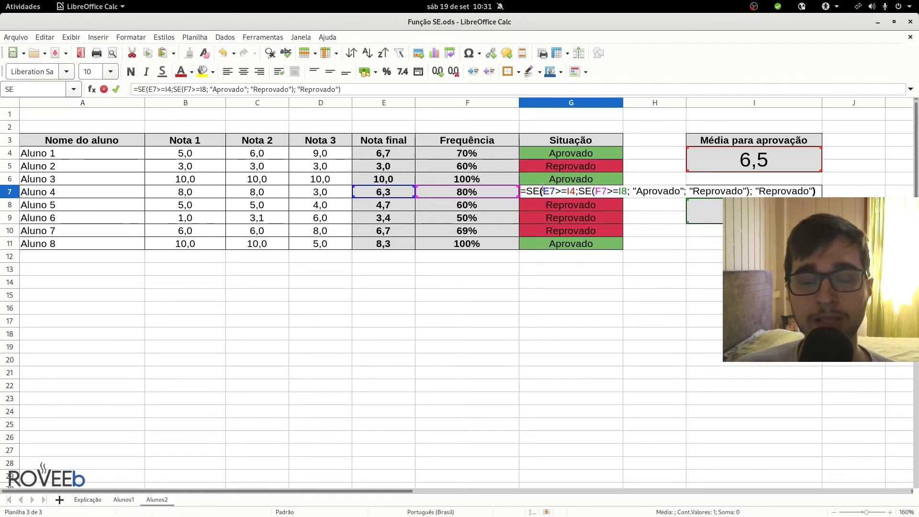
{"action": "left_click_drag", "start_coordinate": [523, 191], "coordinate": [592, 192]}
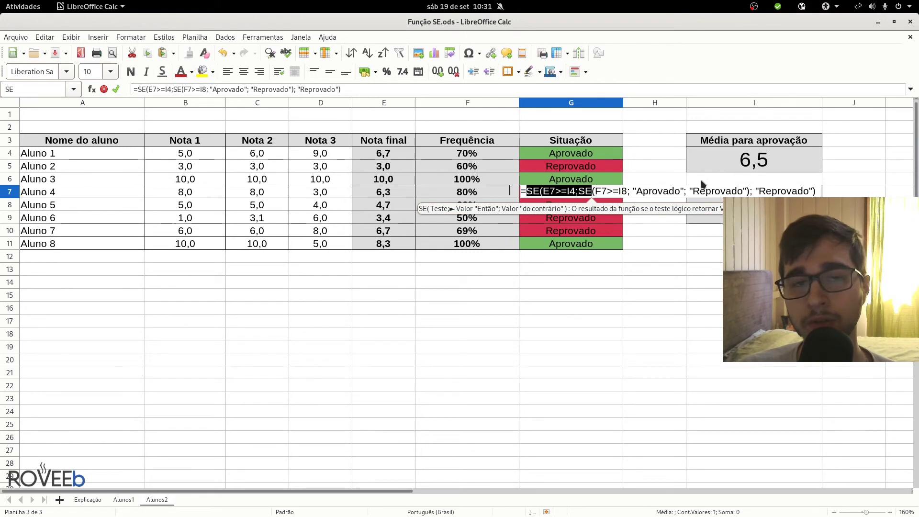
{"action": "left_click", "coordinate": [594, 191]}
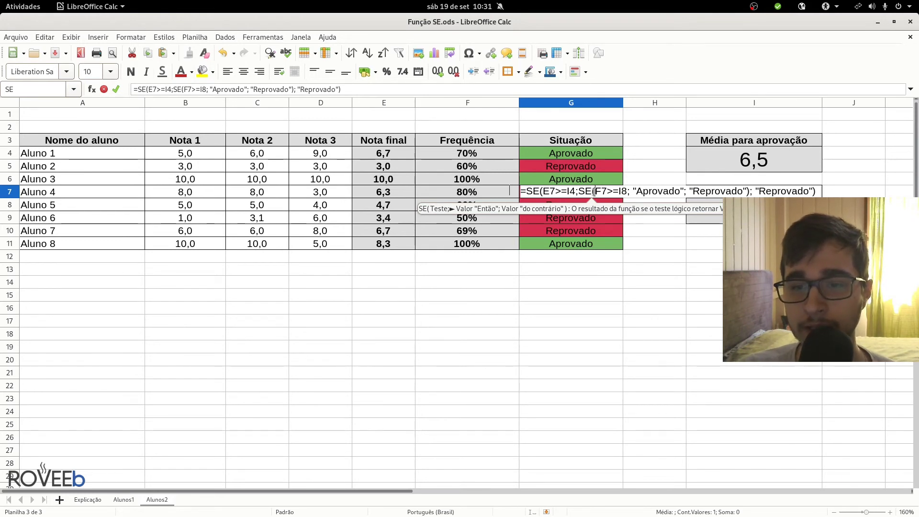
{"action": "left_click_drag", "start_coordinate": [594, 192], "coordinate": [810, 192]}
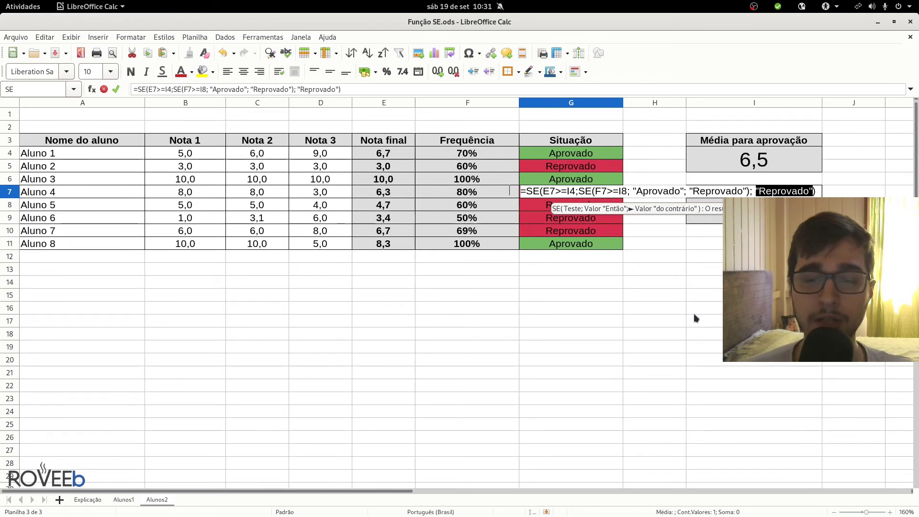
{"action": "key", "text": "Escape"}
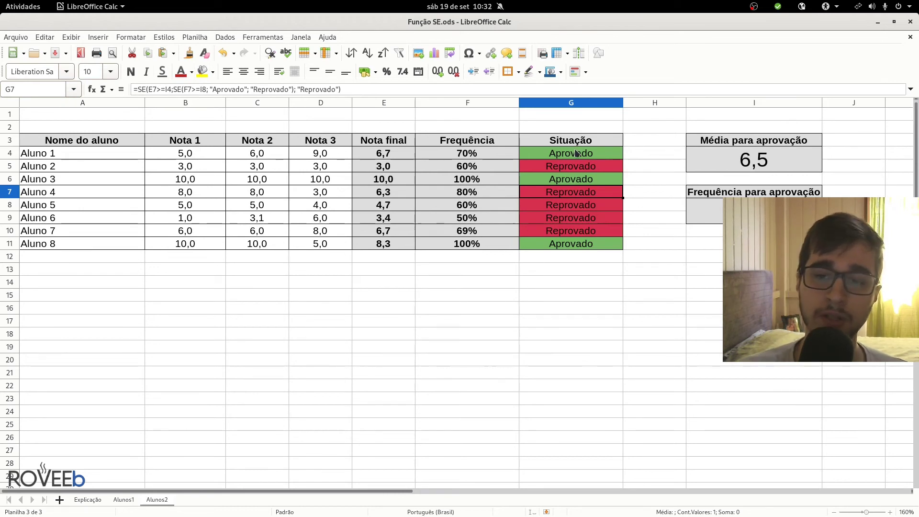
{"action": "left_click_drag", "start_coordinate": [577, 153], "coordinate": [571, 253]}
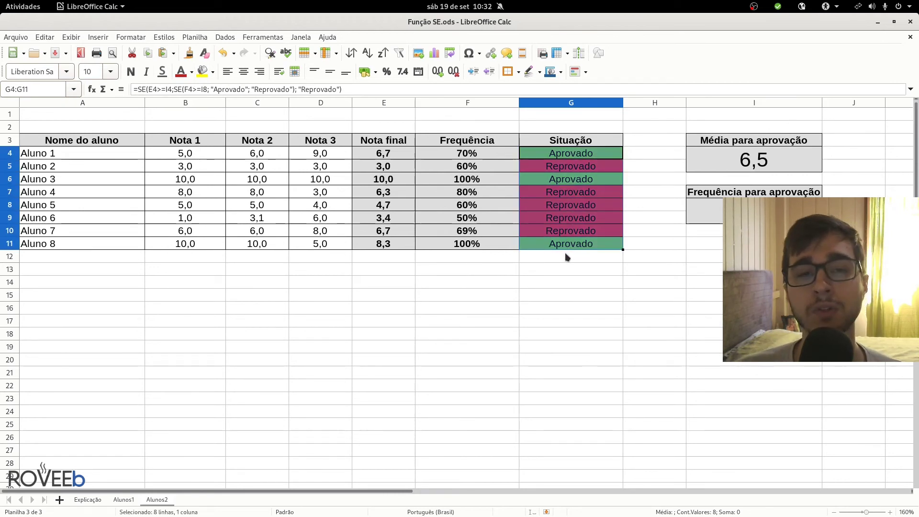
{"action": "left_click", "coordinate": [550, 245]}
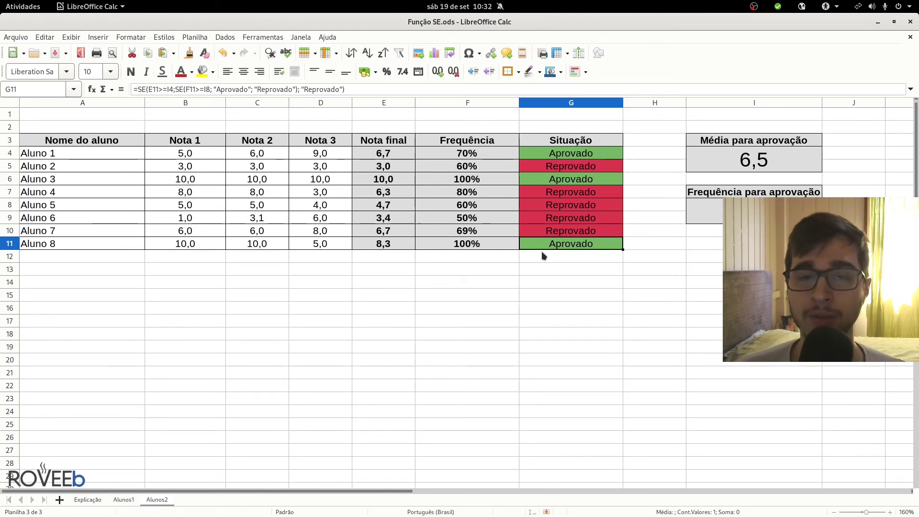
Set the approval average in I4 to 7 and check Aluno 1's status in G4
{"action": "left_click", "coordinate": [723, 166]}
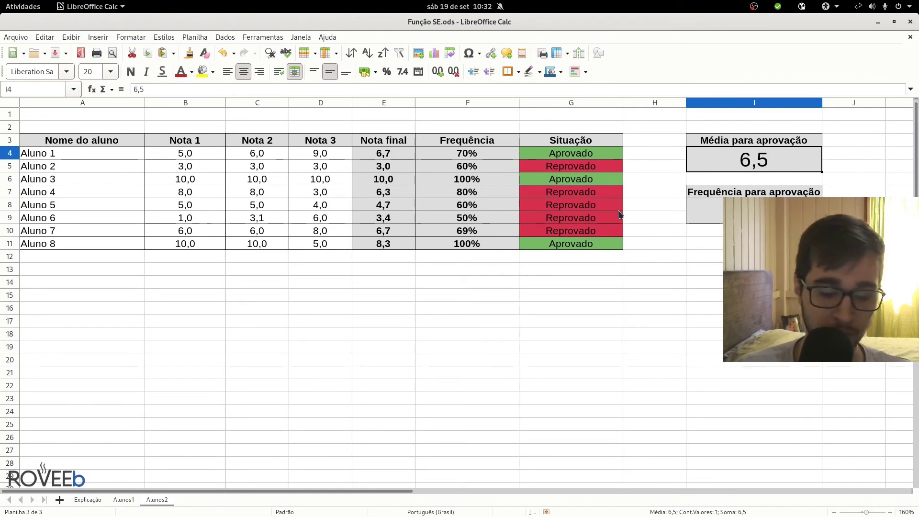
{"action": "type", "text": "7"}
{"action": "key", "text": "Return"}
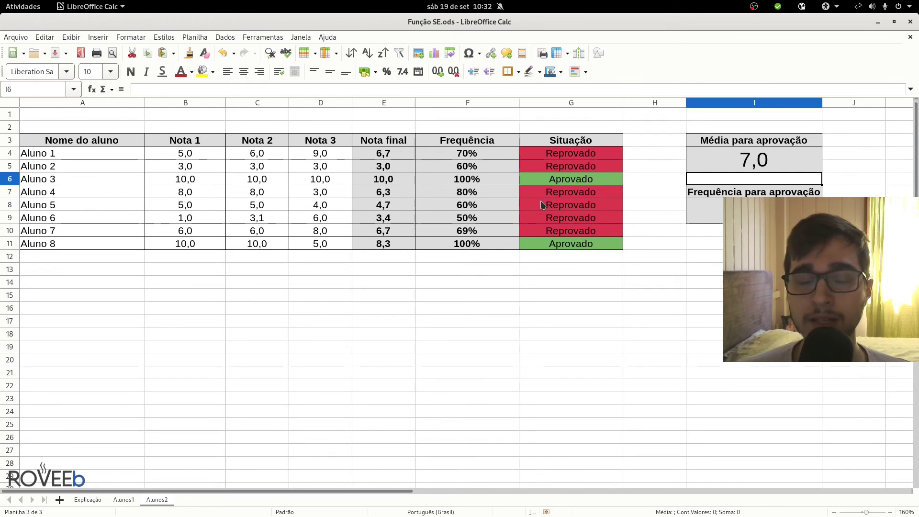
{"action": "left_click", "coordinate": [590, 158]}
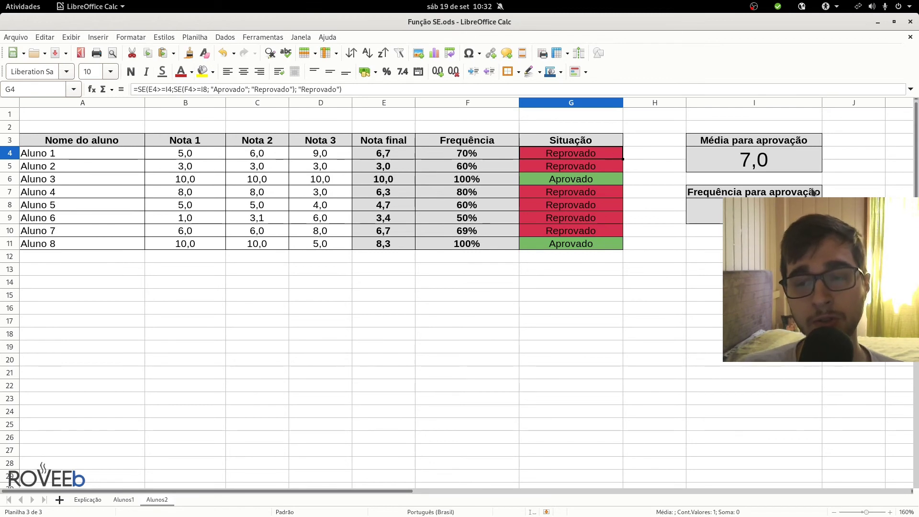
Set the approval average in I4 to 6 and the approval frequency in I8 to 10%
{"action": "left_click", "coordinate": [772, 173]}
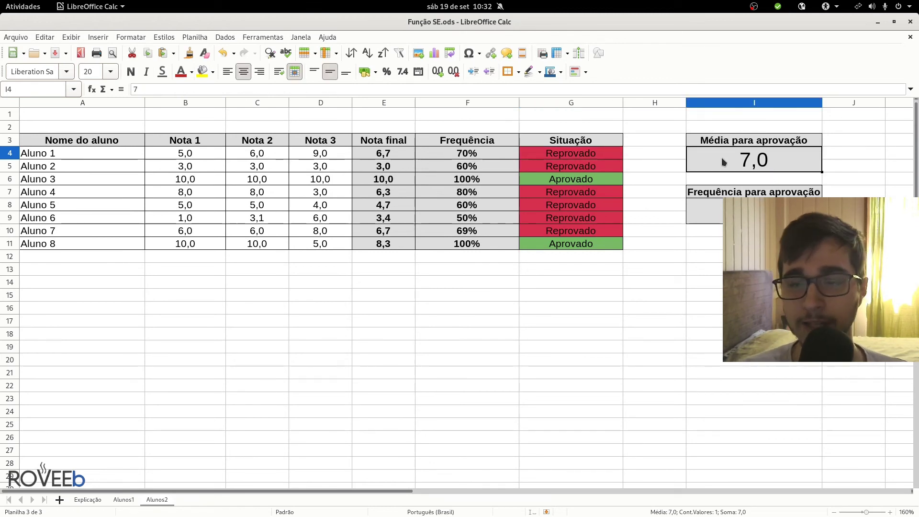
{"action": "type", "text": "6"}
{"action": "key", "text": "Return"}
{"action": "key", "text": "Down"}
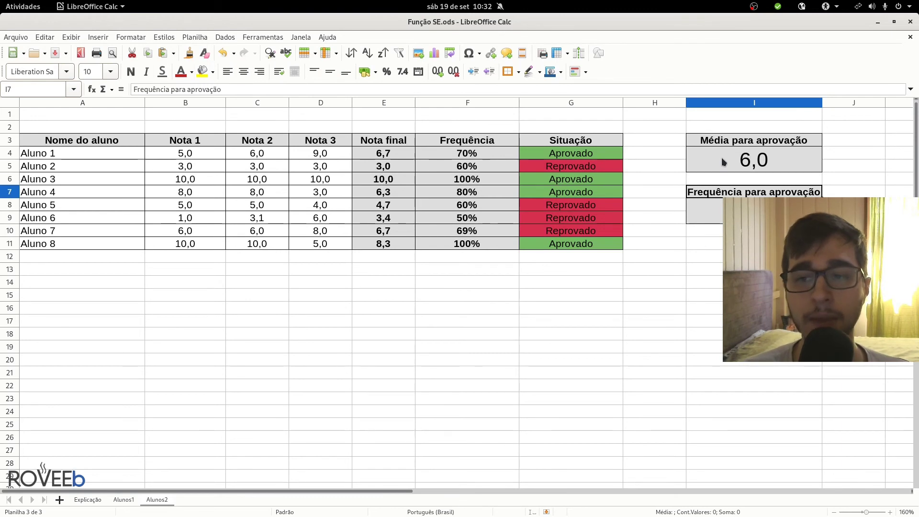
{"action": "key", "text": "Down"}
{"action": "type", "text": "60%"}
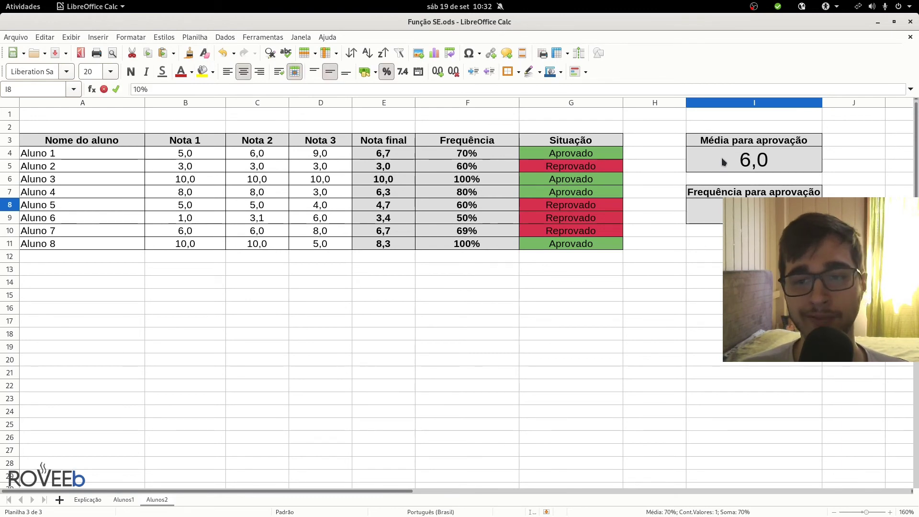
{"action": "key", "text": "Return"}
Lower the approval average in I4 to 1
{"action": "key", "text": "Up"}
{"action": "key", "text": "Up"}
{"action": "key", "text": "Up"}
{"action": "type", "text": "1"}
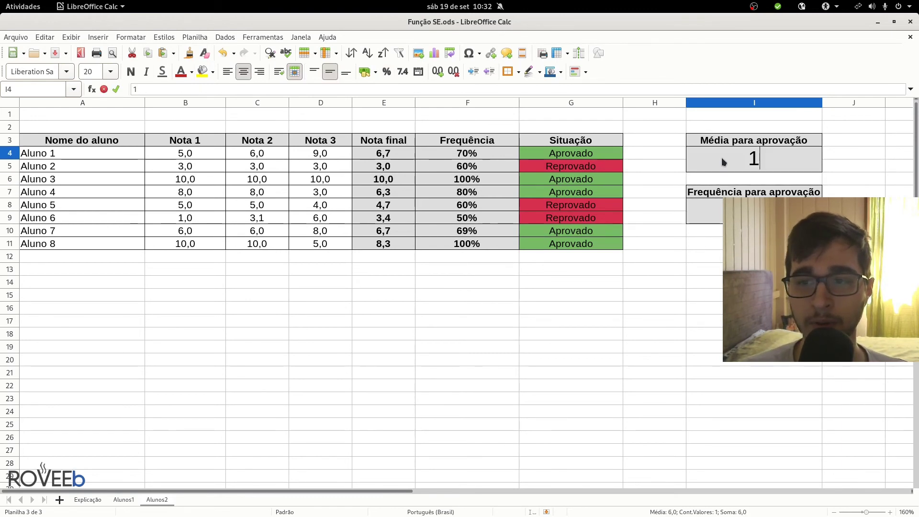
{"action": "key", "text": "Return"}
{"action": "key", "text": "Up"}
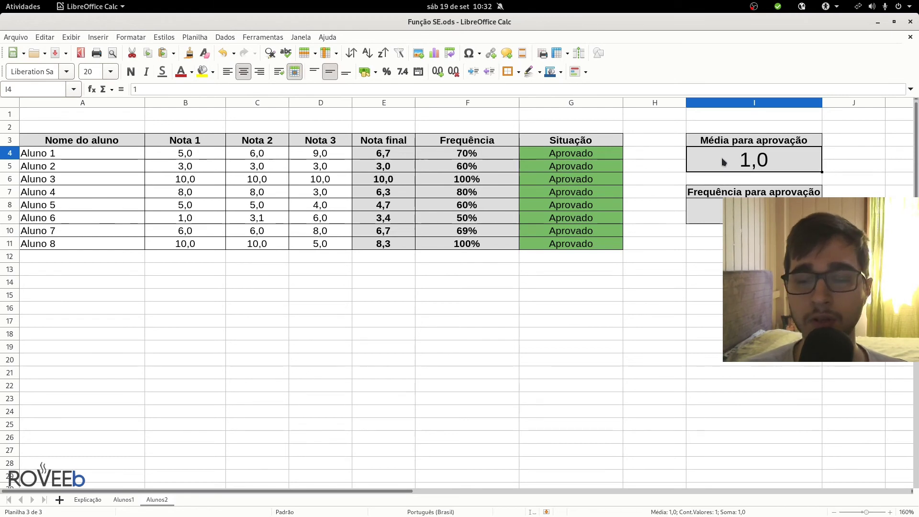
Set the approval average in I4 to 10 and the approval frequency in I8 to 100%
{"action": "type", "text": "10"}
{"action": "key", "text": "Return"}
{"action": "key", "text": "Down"}
{"action": "key", "text": "Down"}
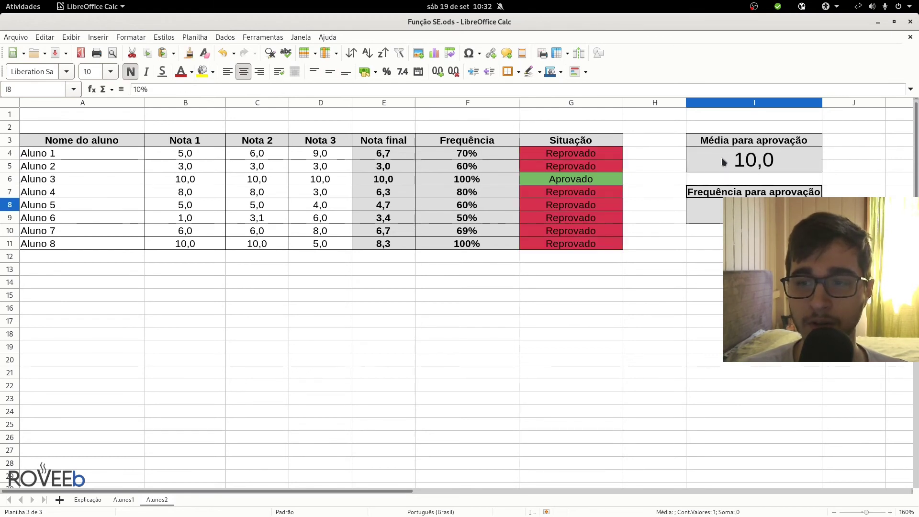
{"action": "key", "text": "Down"}
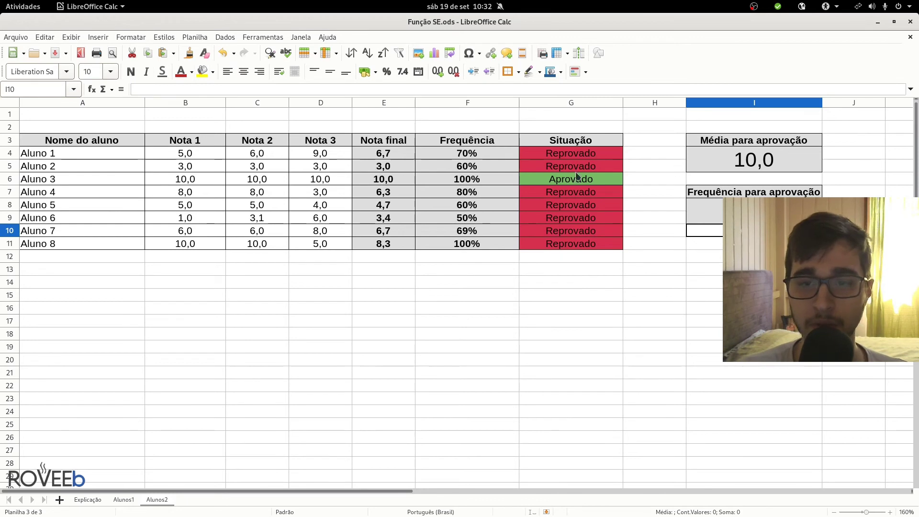
Set the approval average in I4 to 6,5 and the approval frequency in I8 to 70%, and review the statuses in G4:G11
{"action": "left_click", "coordinate": [724, 162]}
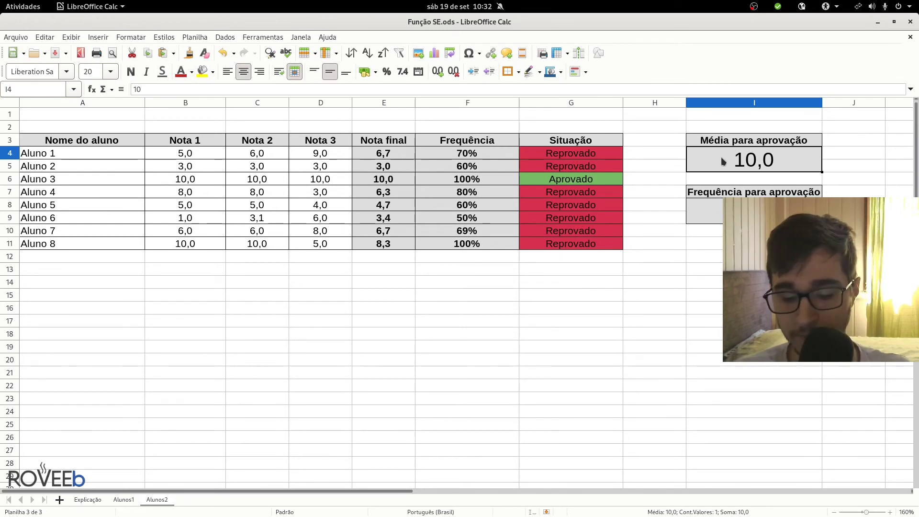
{"action": "type", "text": "6,5"}
{"action": "key", "text": "Return"}
{"action": "key", "text": "Down"}
{"action": "key", "text": "Down"}
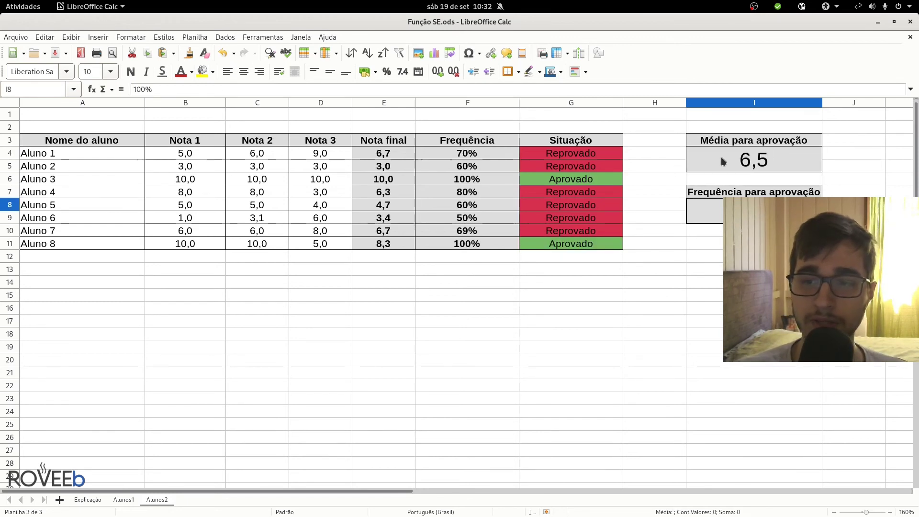
{"action": "type", "text": "70%"}
{"action": "key", "text": "Return"}
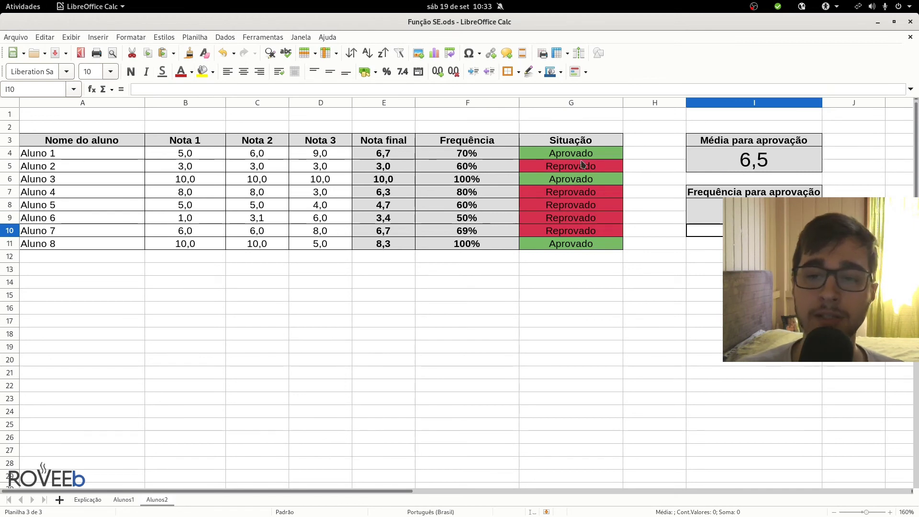
{"action": "left_click_drag", "start_coordinate": [542, 158], "coordinate": [552, 251]}
{"action": "left_click", "coordinate": [552, 251]}
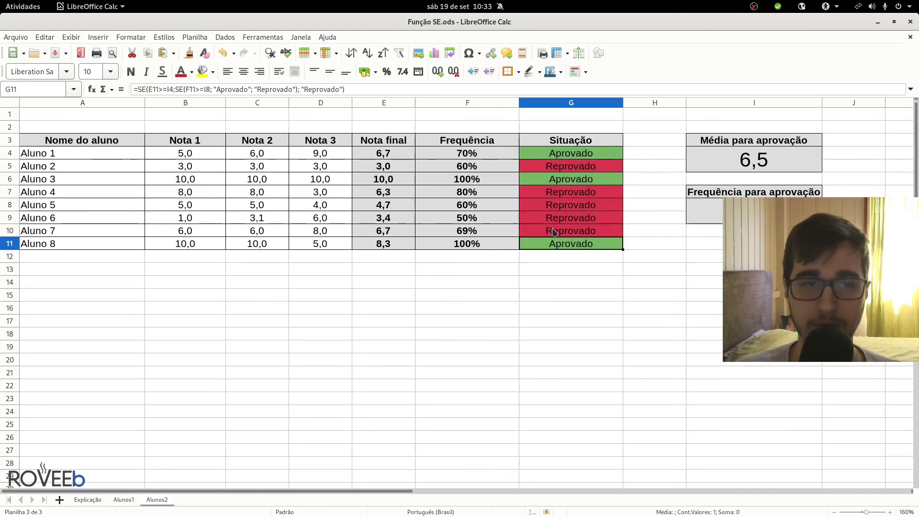
Switch to Firefox and view the Funções lógicas page and the Roveeb YouTube channel page
{"action": "key", "text": "alt+Tab"}
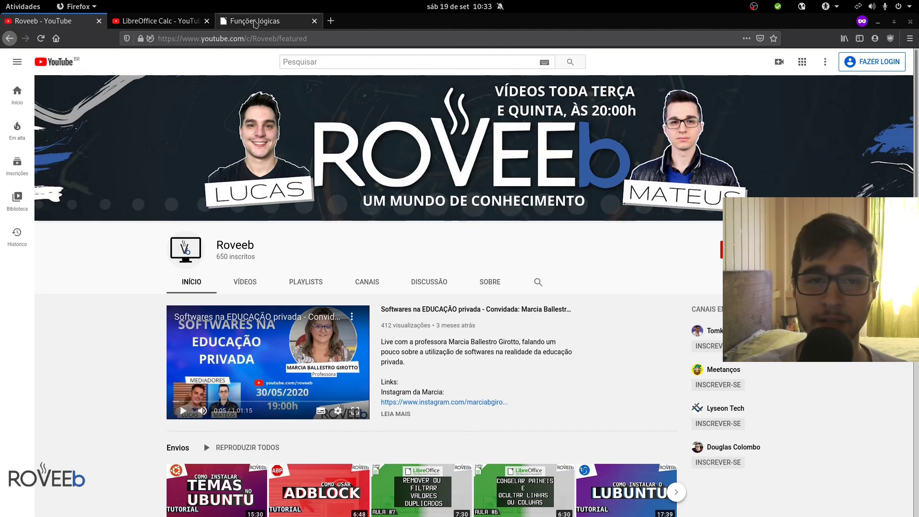
{"action": "left_click", "coordinate": [253, 21]}
{"action": "left_click", "coordinate": [60, 22]}
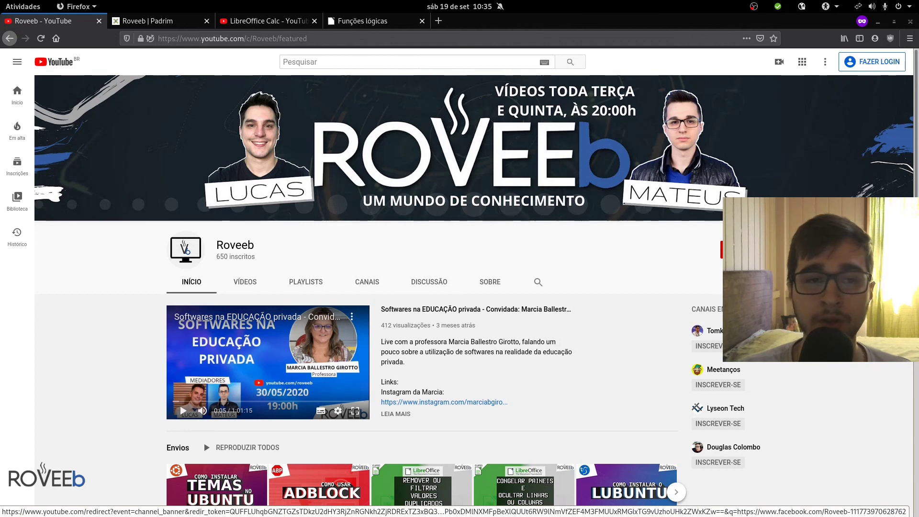
Look over the Roveeb project page on Padrim and return to the Roveeb YouTube channel
{"action": "key", "text": "ctrl+Tab"}
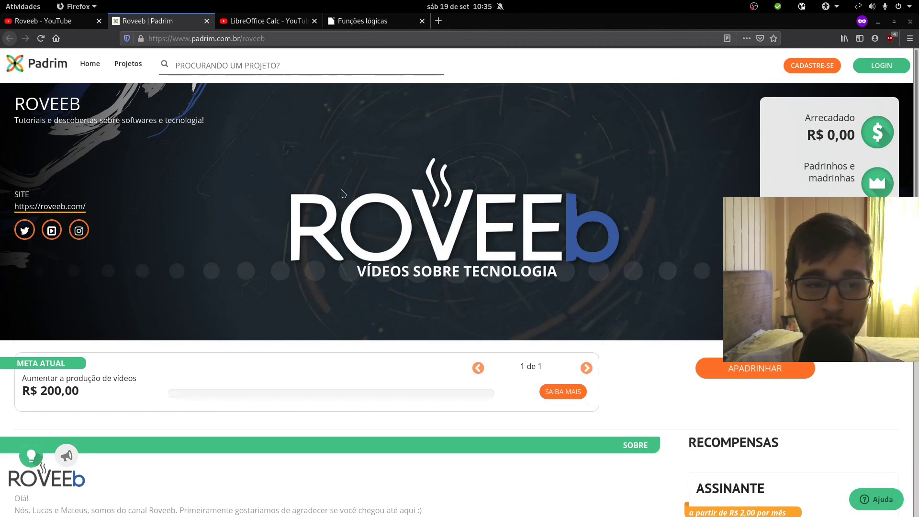
{"action": "scroll", "coordinate": [343, 194], "scroll_direction": "down", "scroll_amount": 3}
{"action": "scroll", "coordinate": [544, 292], "scroll_direction": "up", "scroll_amount": 3}
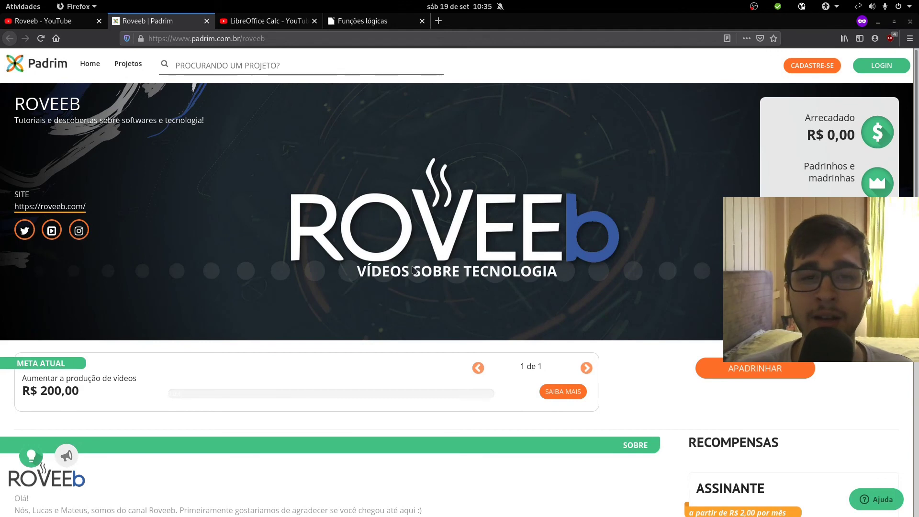
{"action": "left_click", "coordinate": [43, 21]}
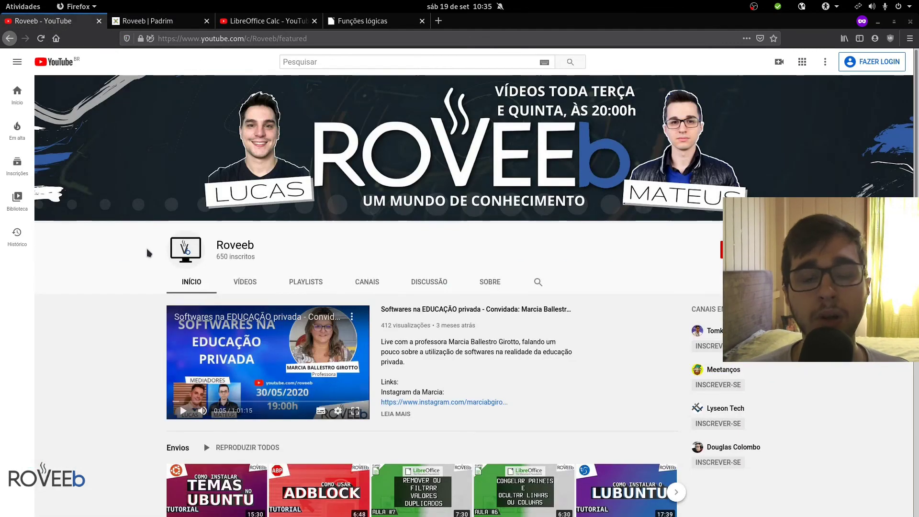